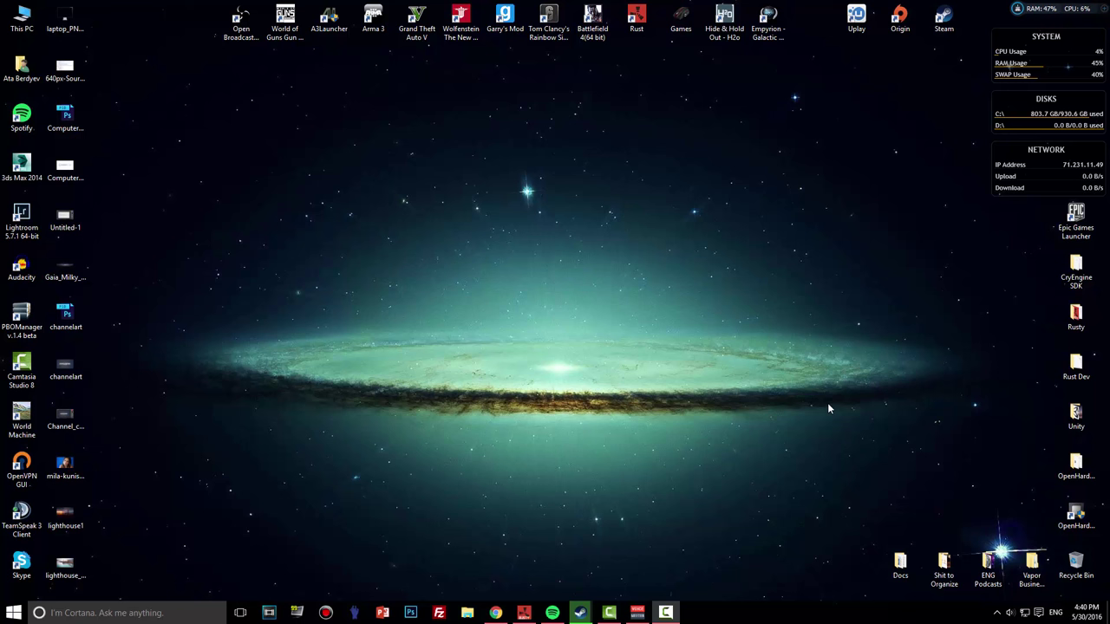
Launch Photoshop from the taskbar, then minimize it to show the desktop
{"action": "left_click", "coordinate": [410, 613]}
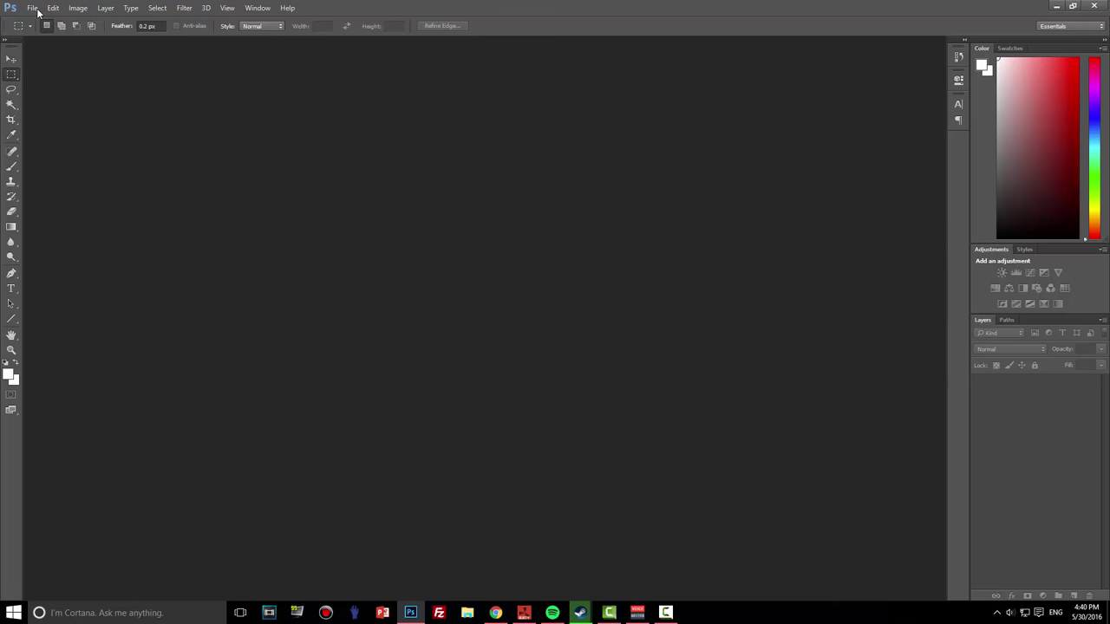
{"action": "left_click", "coordinate": [415, 614]}
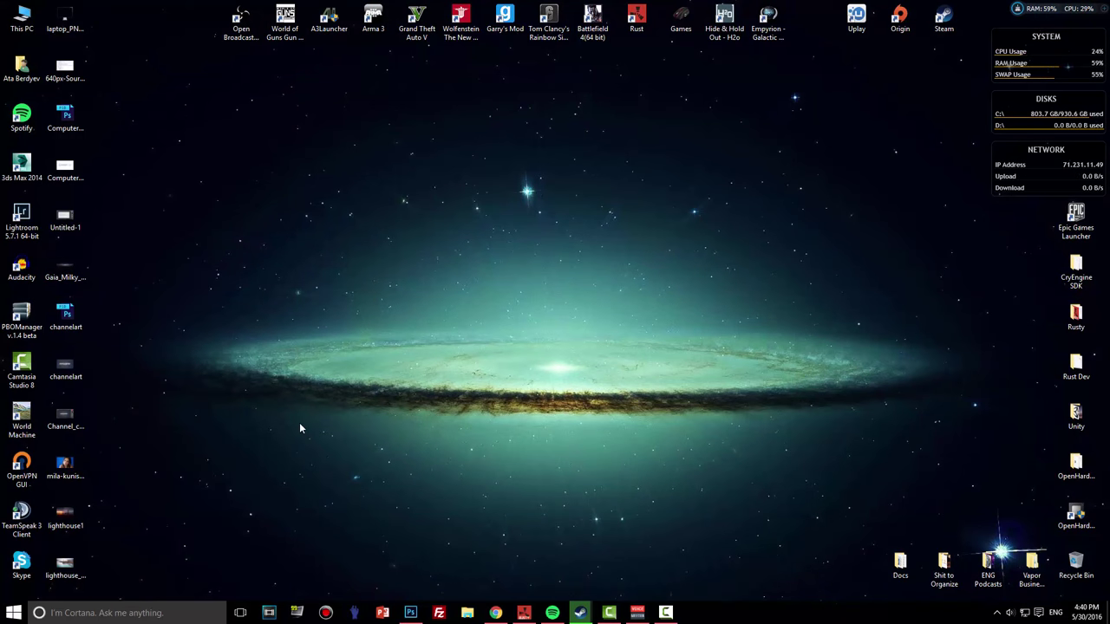
Preview the lighthouse1 sunset photo in Windows Photo Viewer, then close the viewer
{"action": "double_click", "coordinate": [65, 517]}
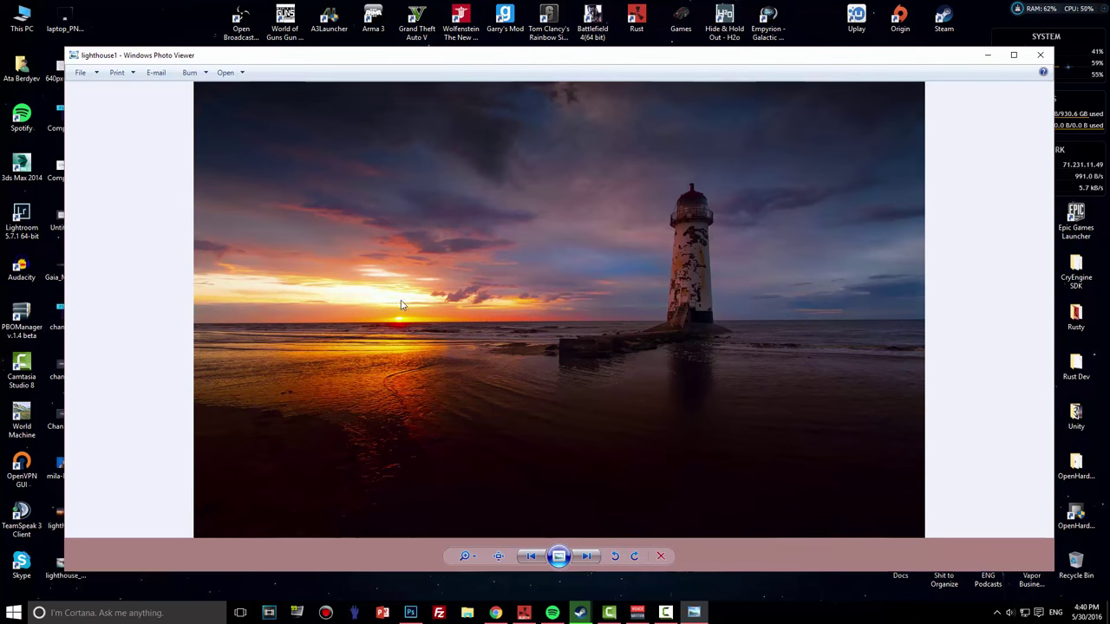
{"action": "left_click_drag", "start_coordinate": [313, 67], "coordinate": [404, 54]}
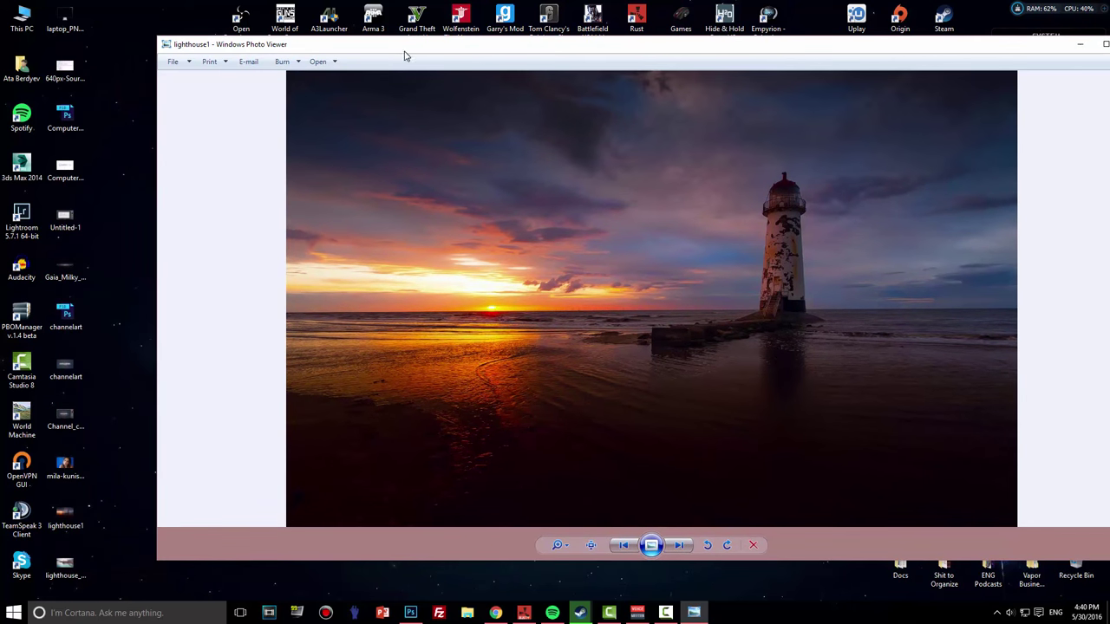
{"action": "left_click", "coordinate": [74, 463]}
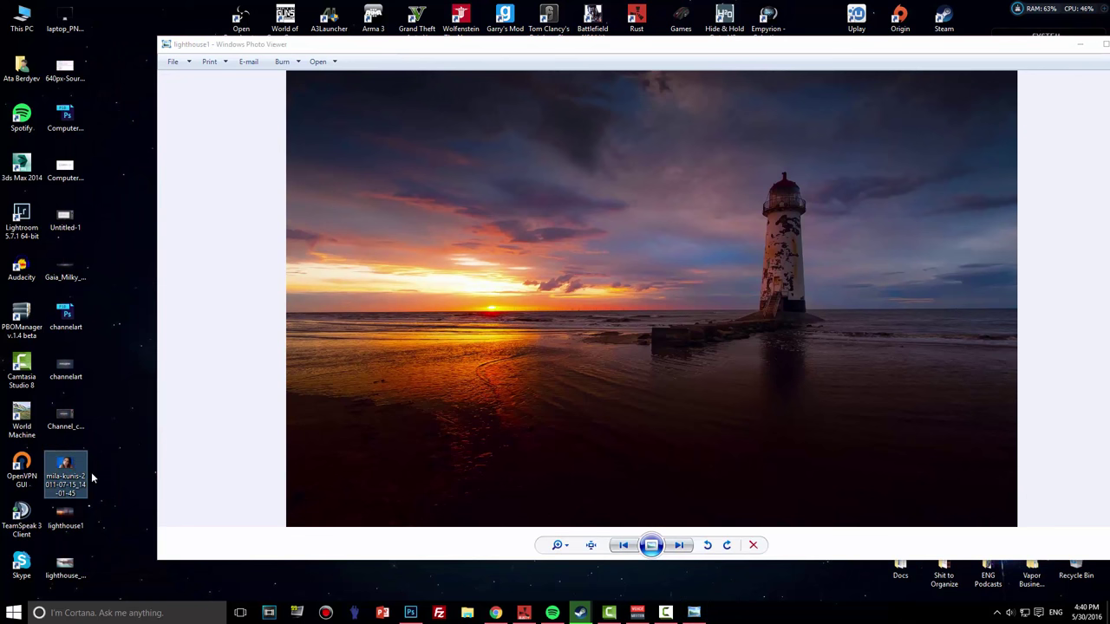
{"action": "left_click", "coordinate": [488, 368]}
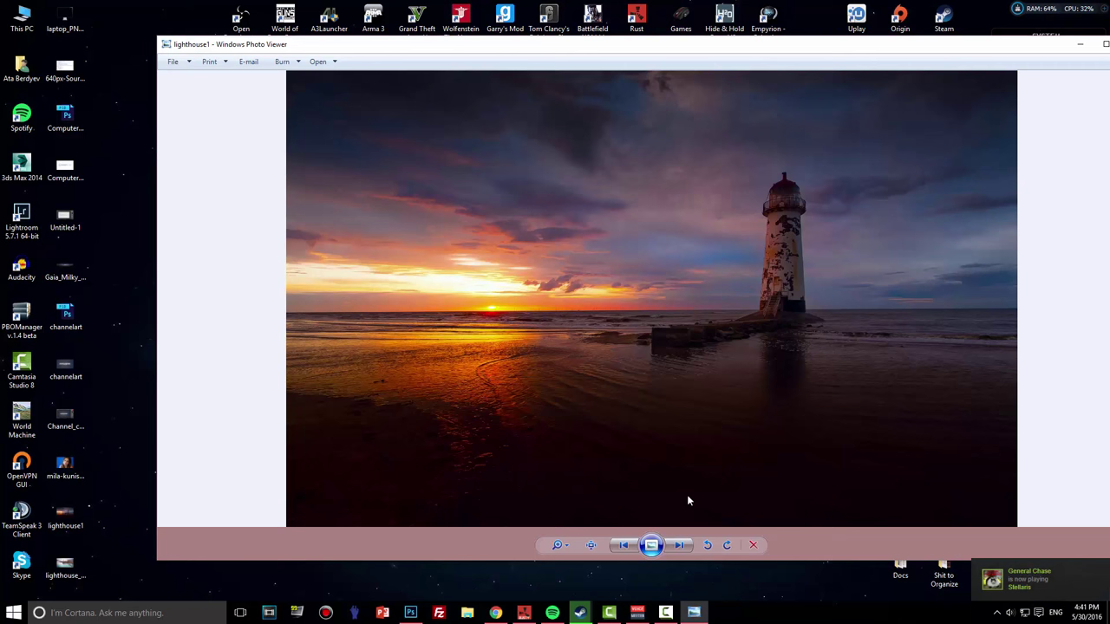
{"action": "left_click_drag", "start_coordinate": [1062, 45], "coordinate": [942, 44]}
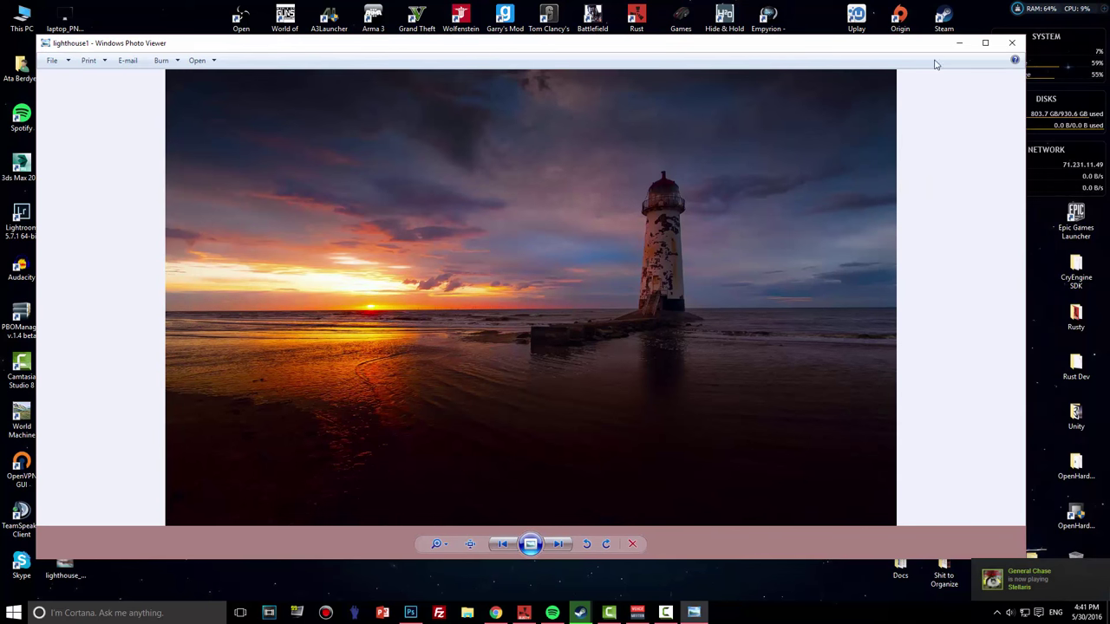
{"action": "left_click", "coordinate": [1011, 46]}
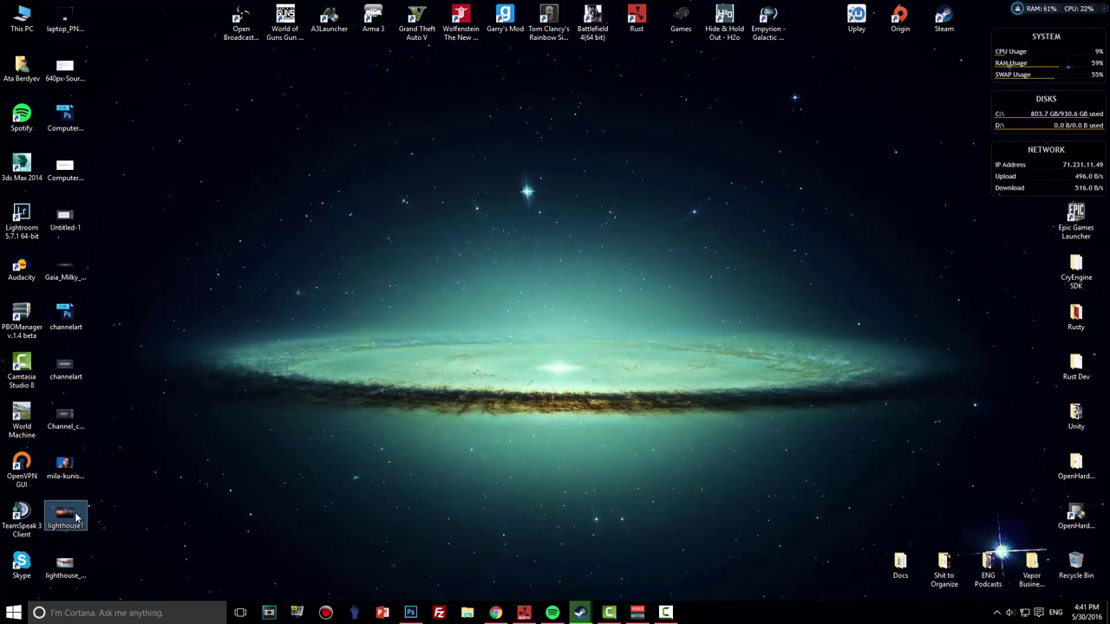
Open lighthouse1 in Adobe Photoshop CC 2014 with the Open with menu
{"action": "right_click", "coordinate": [76, 518]}
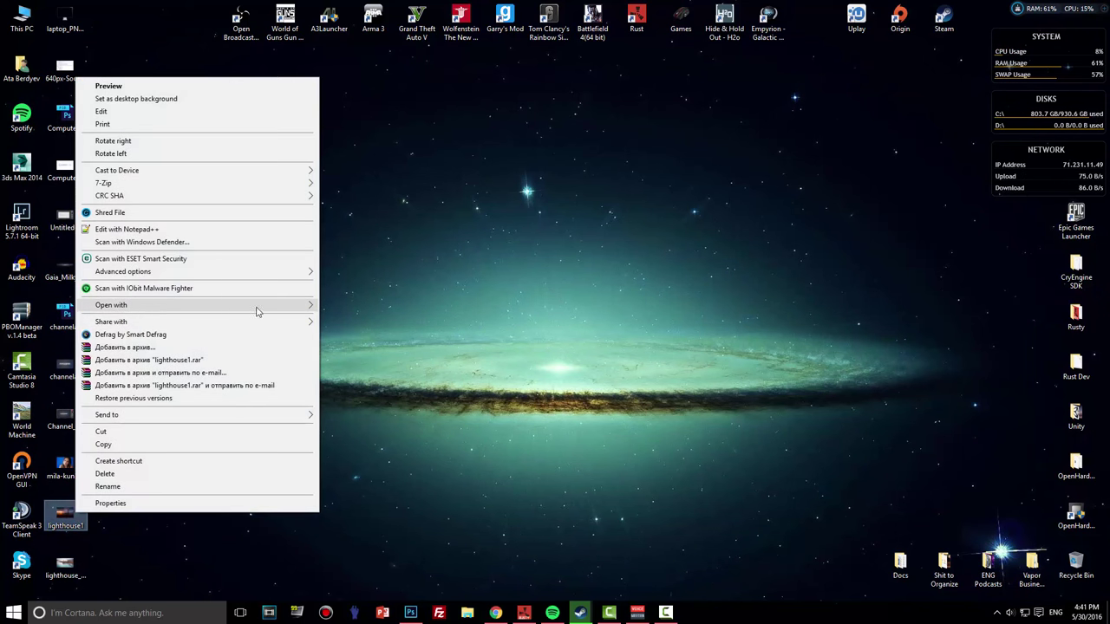
{"action": "left_click", "coordinate": [308, 307]}
{"action": "left_click", "coordinate": [373, 306]}
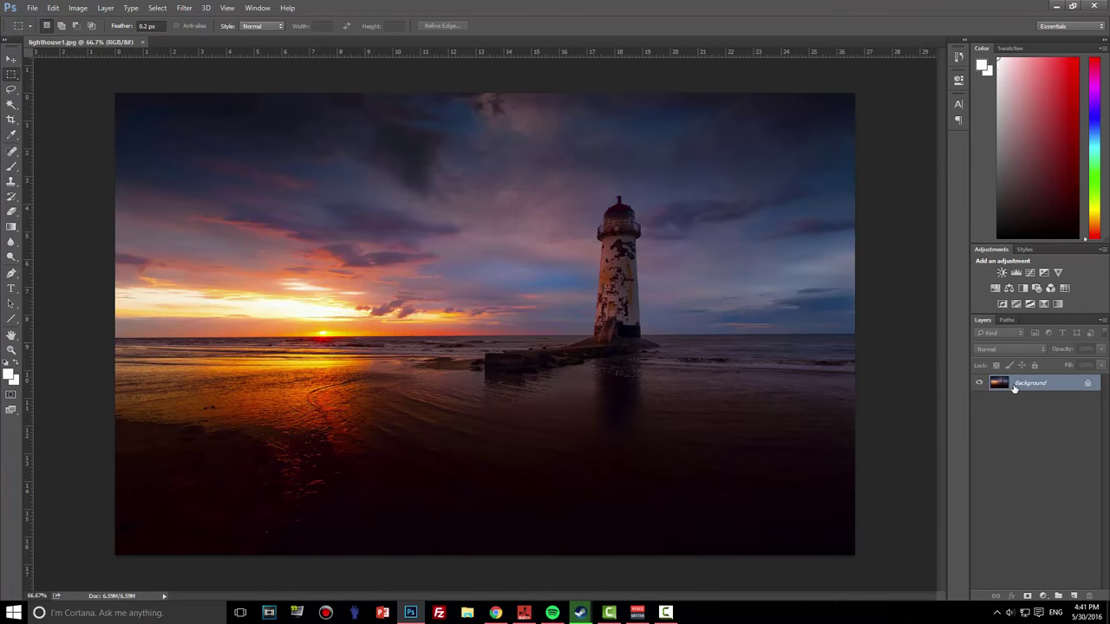
Rename the Background layer to 'bg' and add a new empty Layer 1 above it
{"action": "double_click", "coordinate": [1014, 388]}
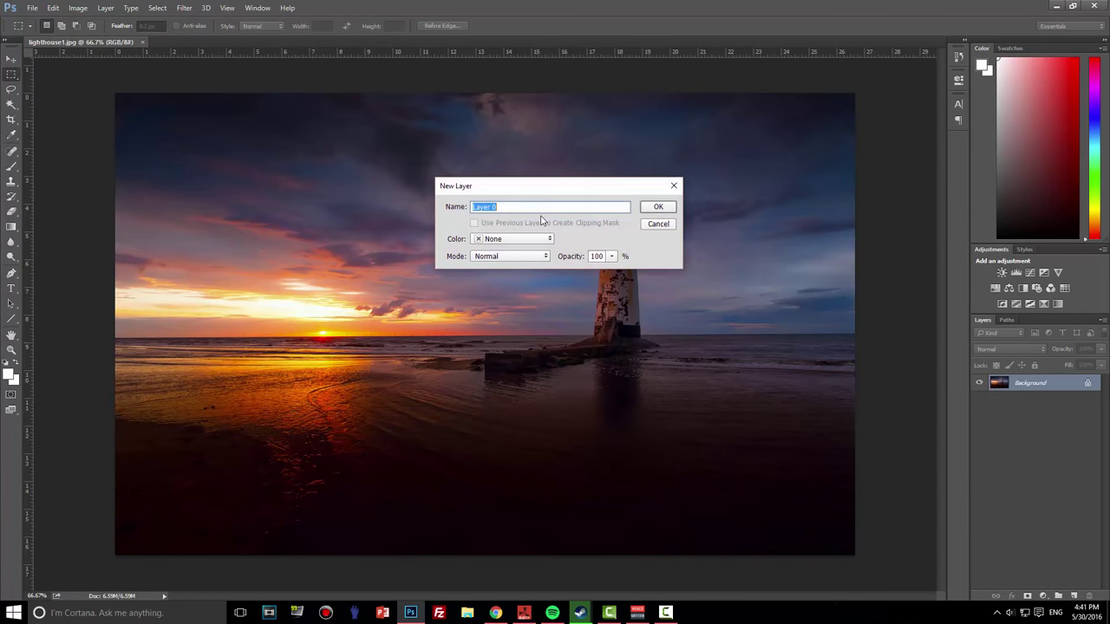
{"action": "type", "text": "bg"}
{"action": "key", "text": "Return"}
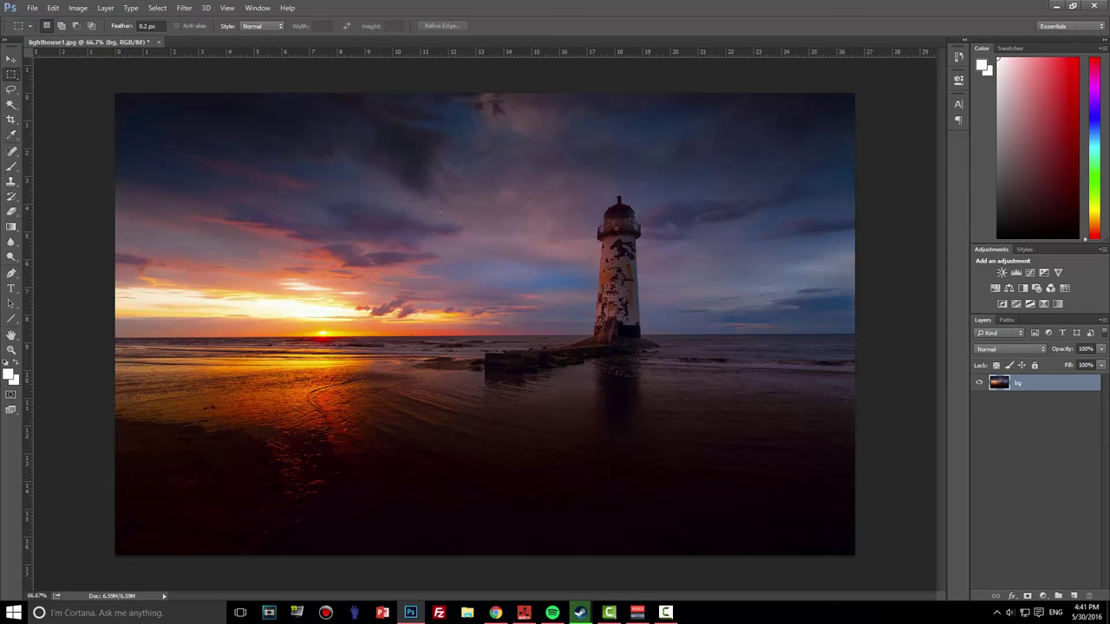
{"action": "left_click", "coordinate": [12, 58]}
{"action": "left_click", "coordinate": [1074, 596]}
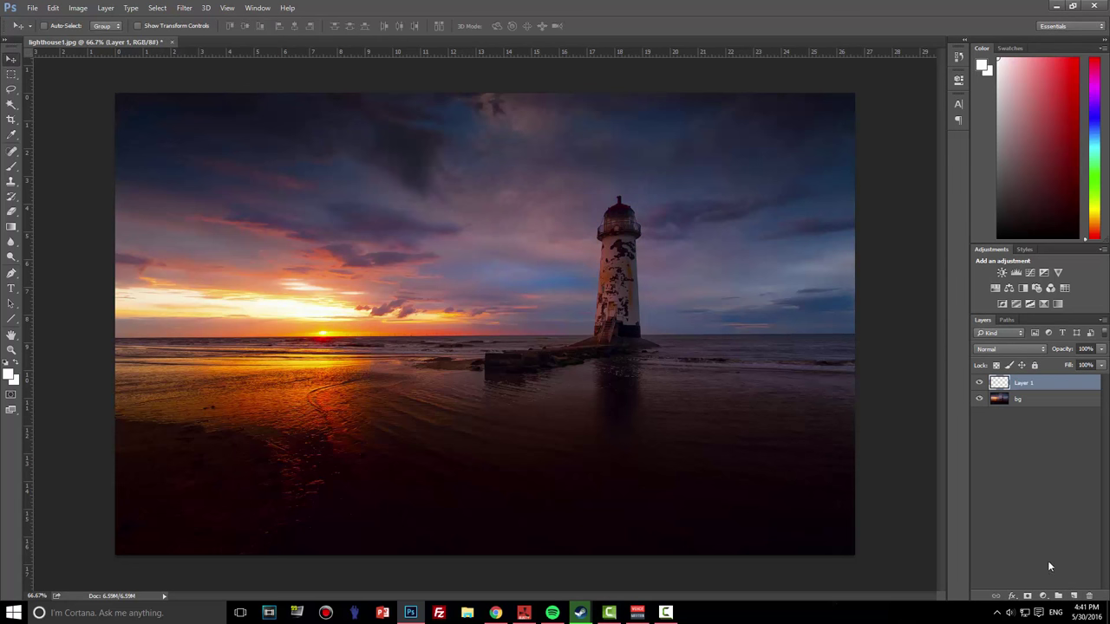
Open the portrait file from the desktop in Photoshop as a second document
{"action": "left_click", "coordinate": [411, 612]}
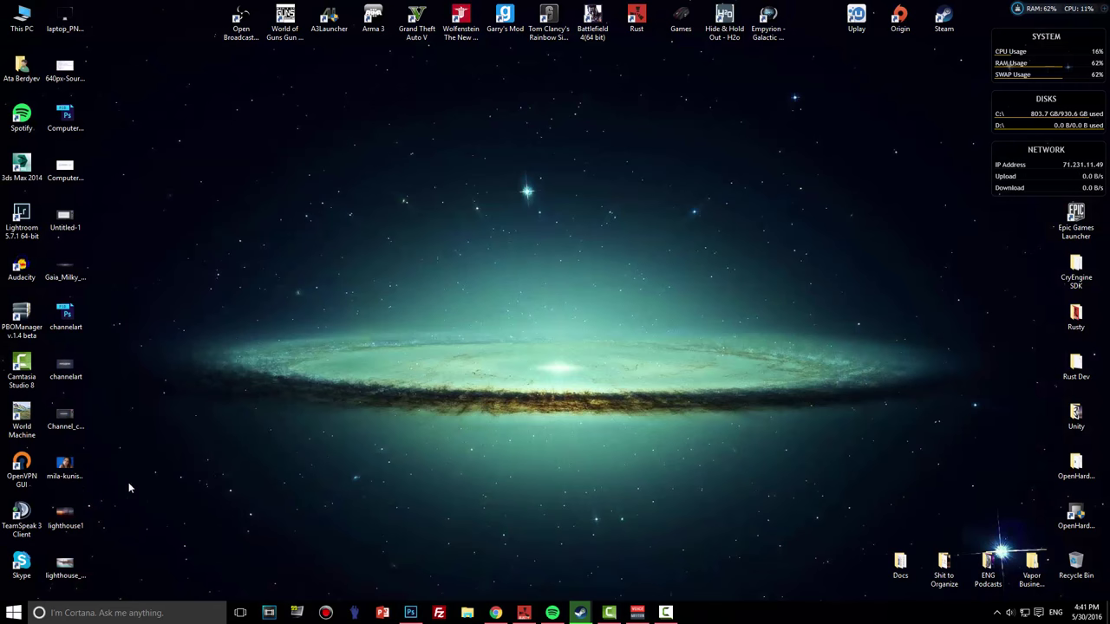
{"action": "right_click", "coordinate": [72, 465]}
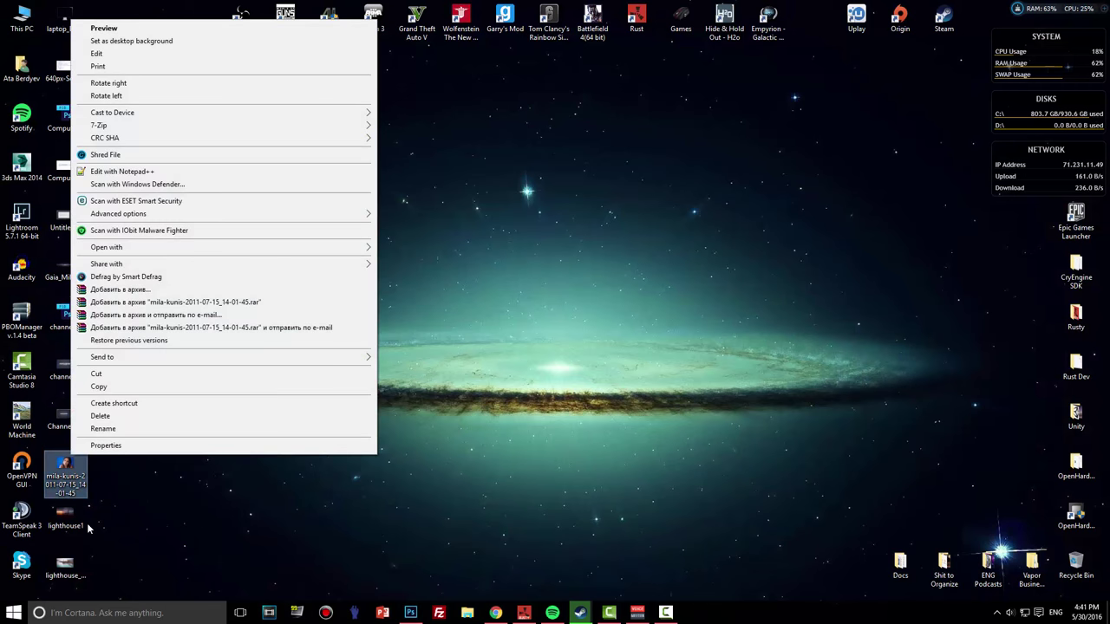
{"action": "mouse_move", "coordinate": [140, 249]}
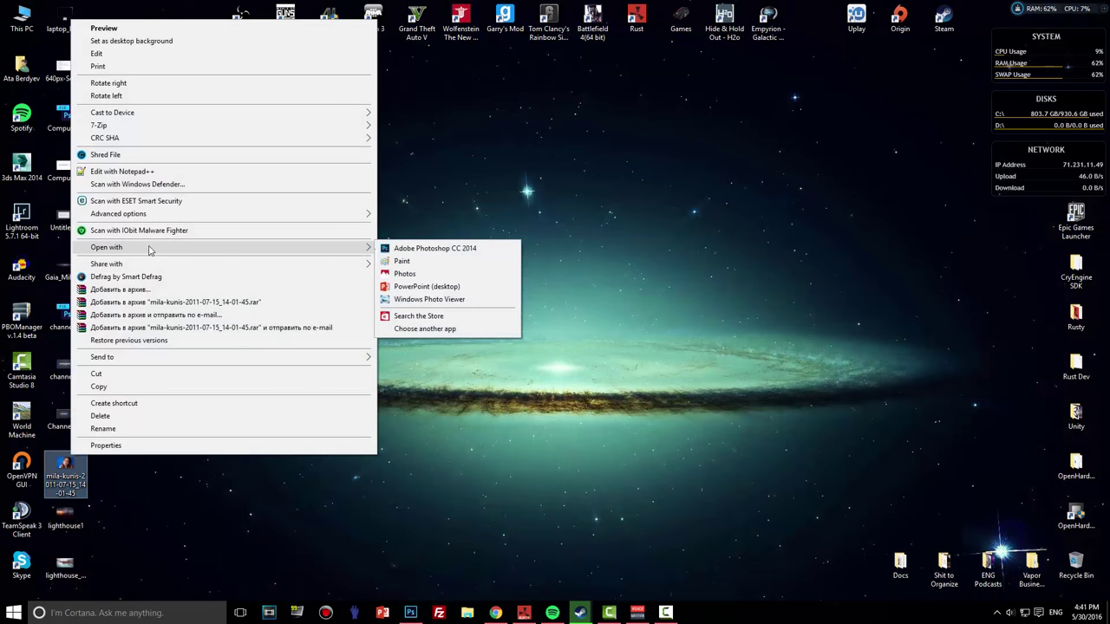
{"action": "left_click", "coordinate": [395, 249]}
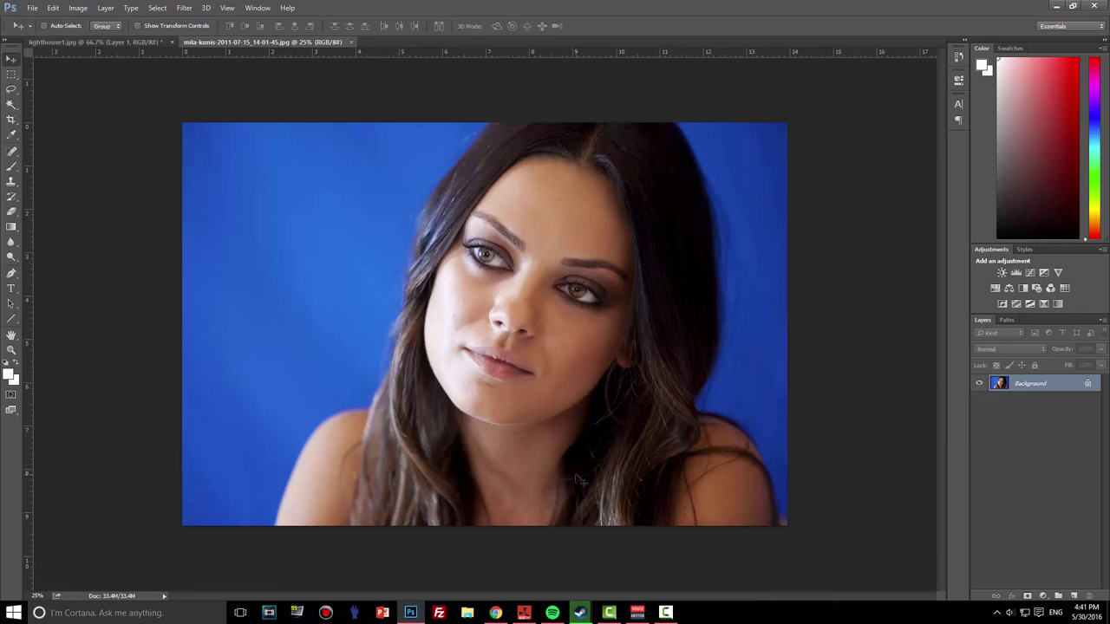
Select all of the portrait, copy it, and switch back to lighthouse1.jpg
{"action": "key", "text": "ctrl+a"}
{"action": "left_click", "coordinate": [53, 8]}
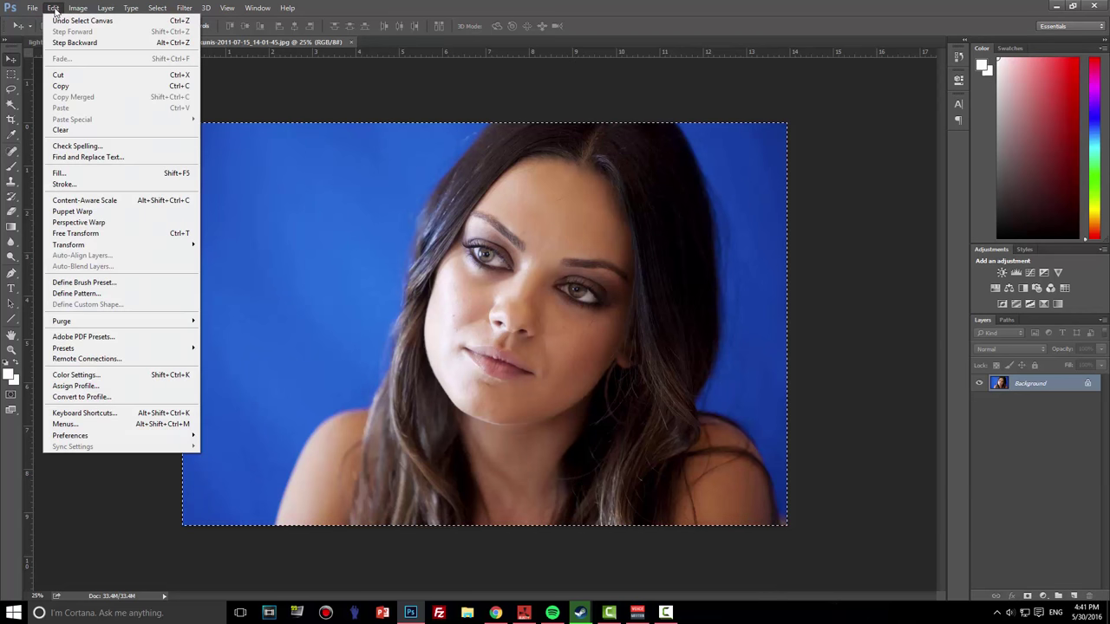
{"action": "left_click", "coordinate": [75, 86]}
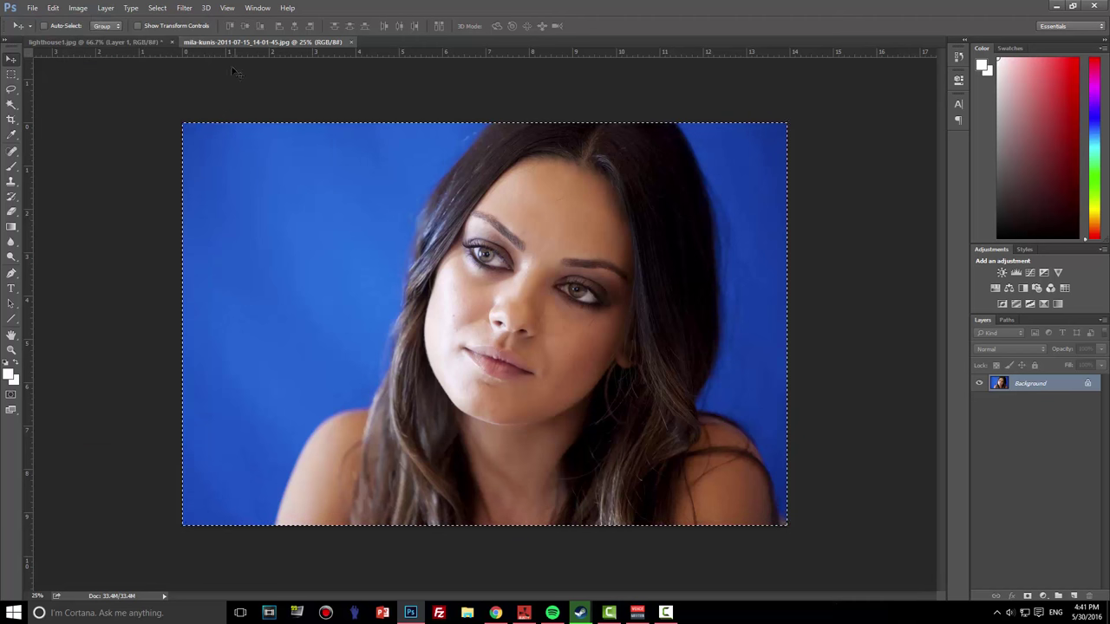
{"action": "left_click", "coordinate": [148, 42]}
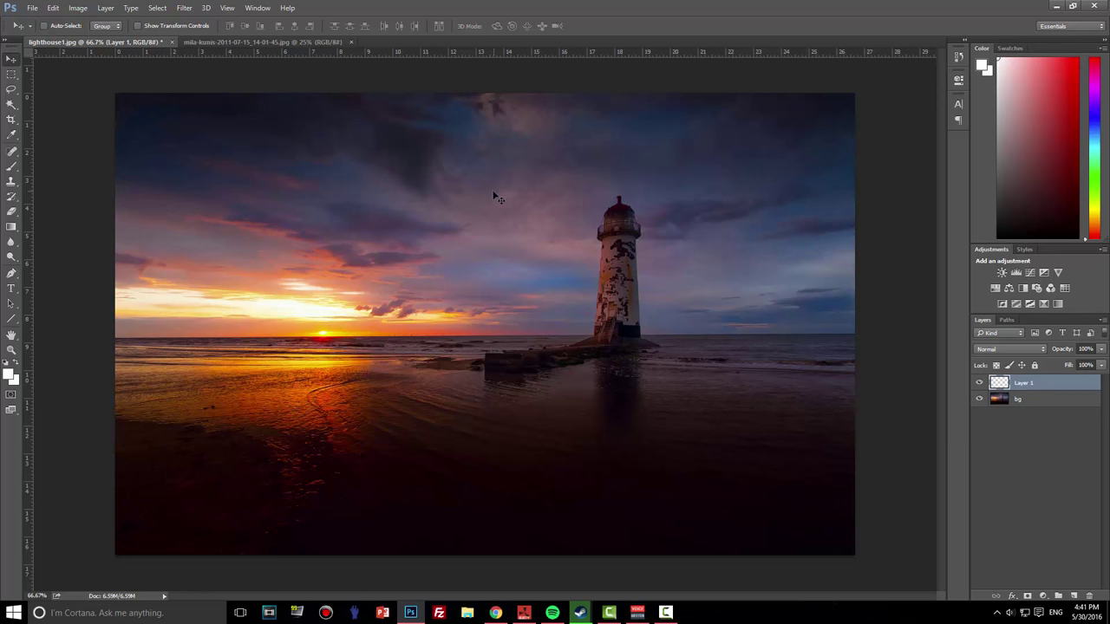
{"action": "left_click", "coordinate": [58, 10]}
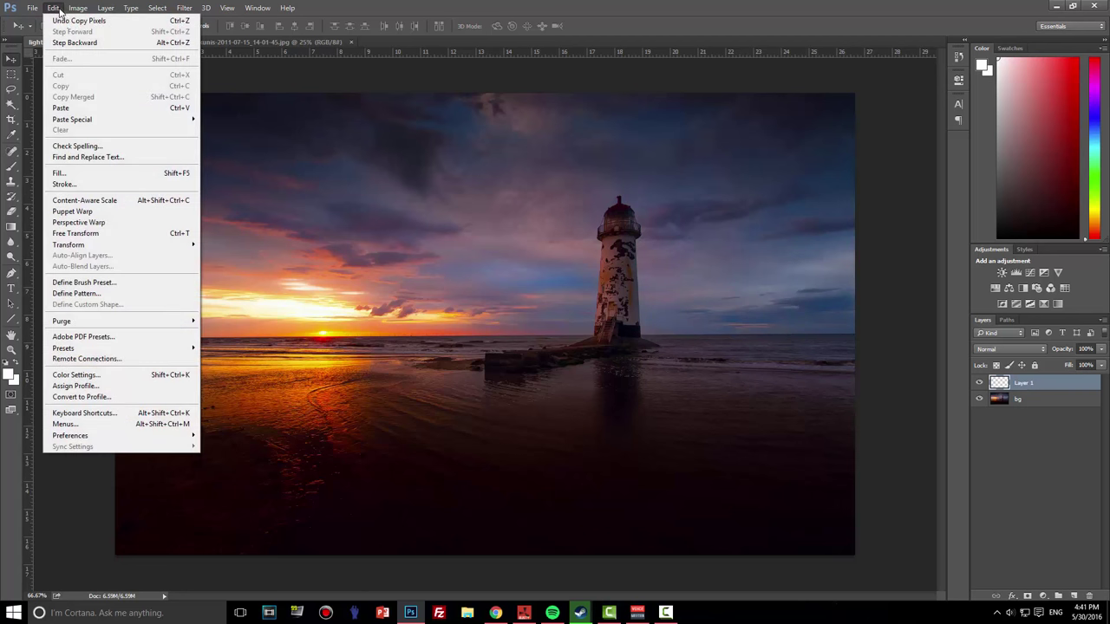
Paste the portrait into Layer 1, zoom out, and slide it to reveal the face
{"action": "left_click", "coordinate": [81, 108]}
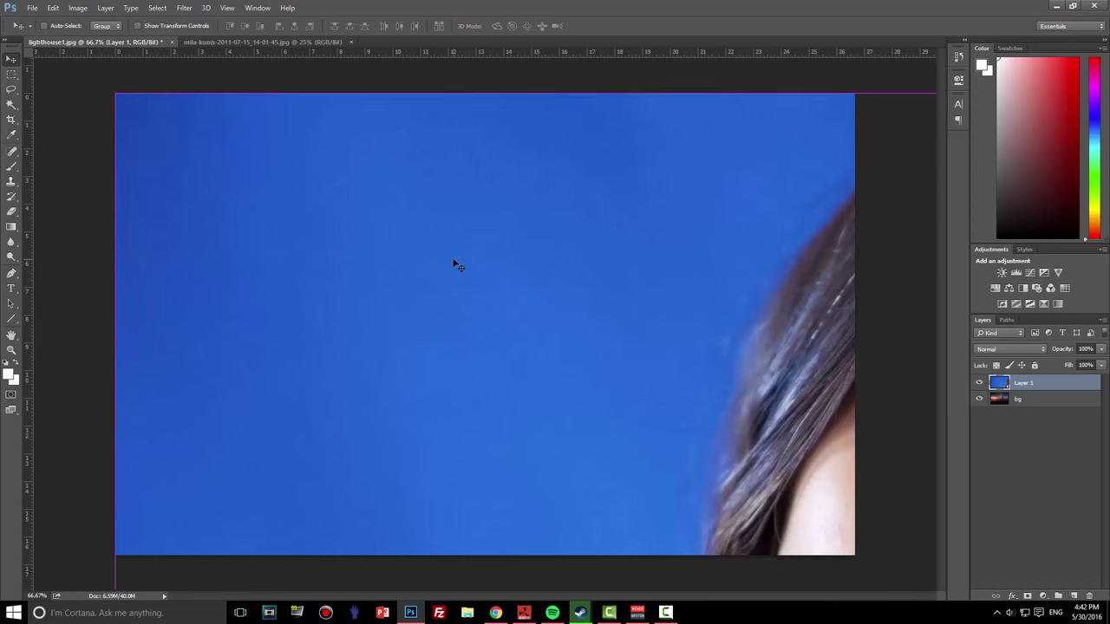
{"action": "key", "text": "ctrl+minus"}
{"action": "key", "text": "ctrl+minus"}
{"action": "key", "text": "ctrl+minus"}
{"action": "key", "text": "ctrl+minus"}
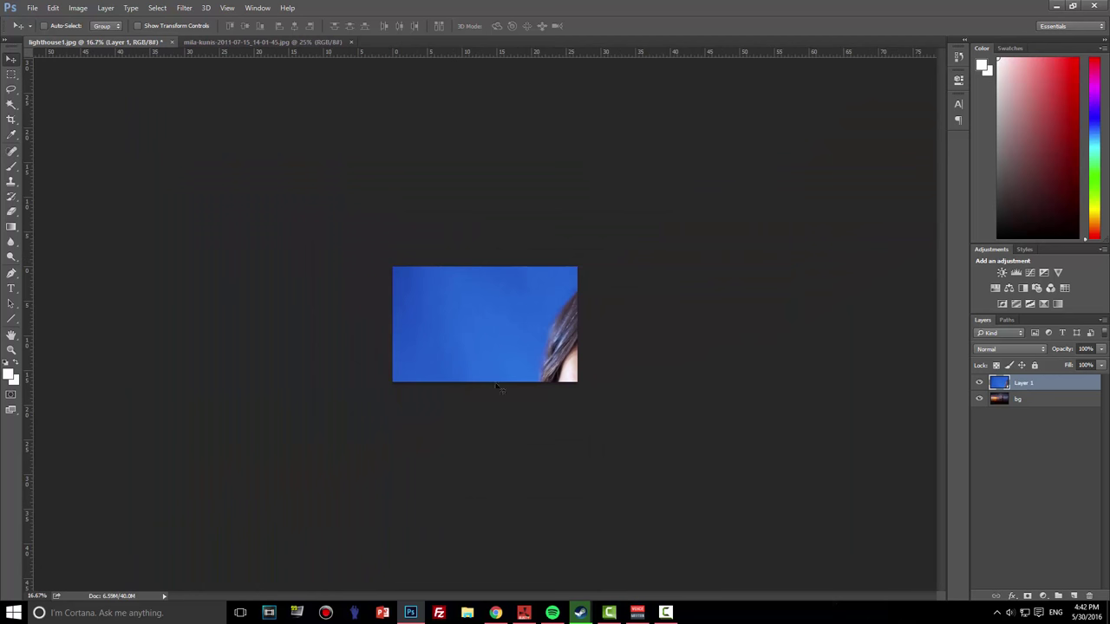
{"action": "left_click_drag", "start_coordinate": [499, 401], "coordinate": [454, 343]}
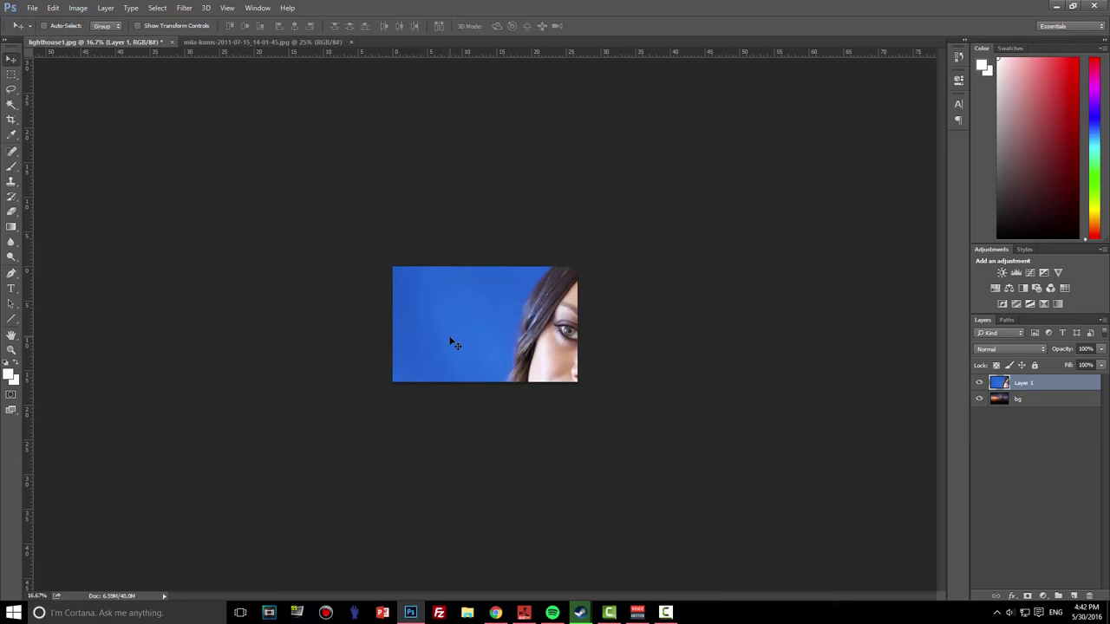
{"action": "key", "text": "ctrl"}
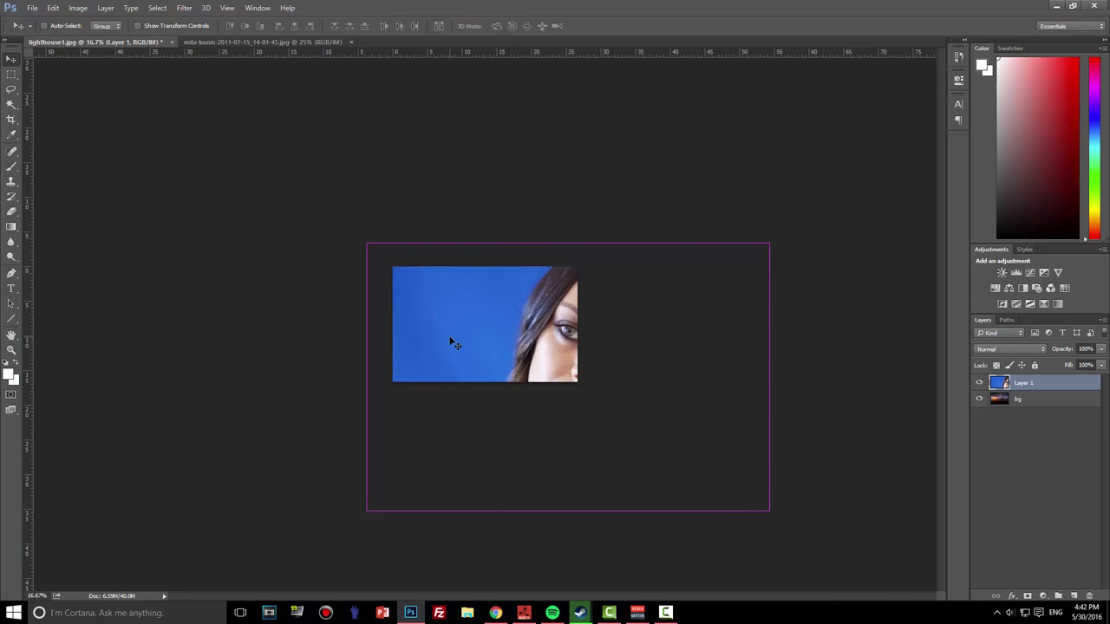
Free-transform the portrait to about 43.58% and place it over the left of the photo
{"action": "key", "text": "ctrl+t"}
{"action": "left_click_drag", "start_coordinate": [452, 340], "coordinate": [465, 307]}
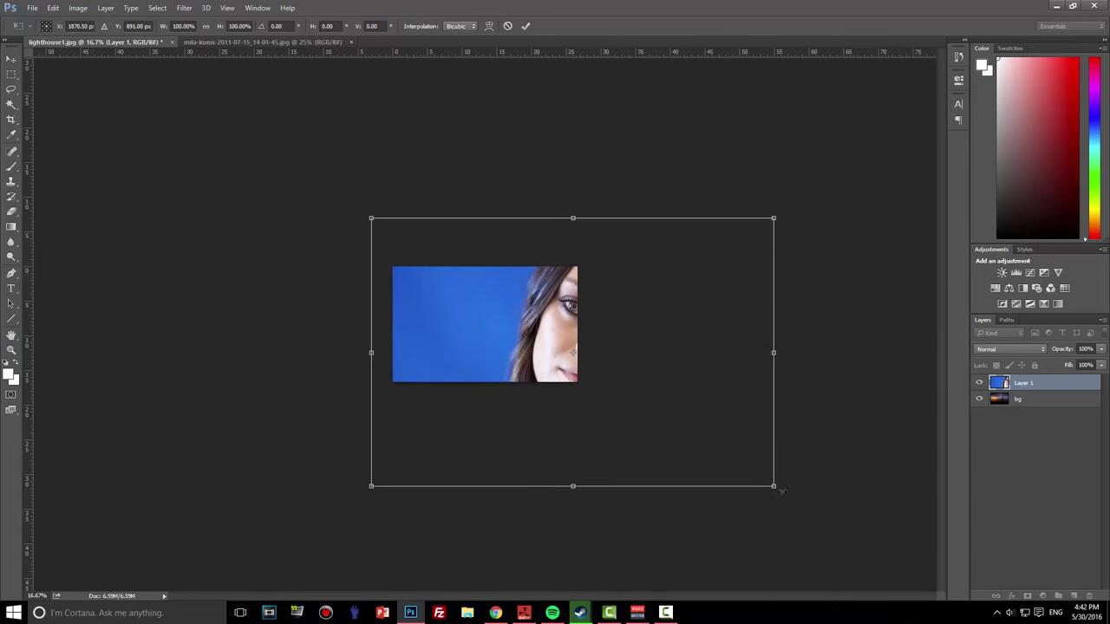
{"action": "left_click_drag", "start_coordinate": [773, 487], "coordinate": [483, 348]}
{"action": "left_click_drag", "start_coordinate": [518, 269], "coordinate": [526, 264]}
{"action": "key", "text": "ctrl+plus"}
{"action": "key", "text": "ctrl+plus"}
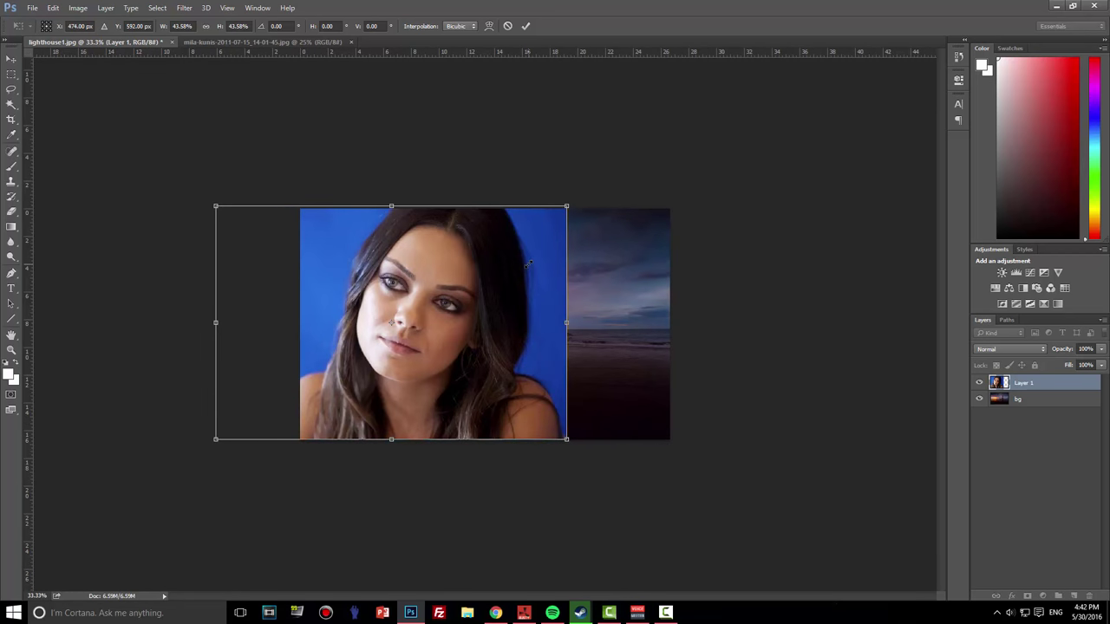
{"action": "mouse_move", "coordinate": [519, 274]}
{"action": "left_mouse_down"}
{"action": "mouse_move", "coordinate": [565, 274]}
{"action": "mouse_move", "coordinate": [445, 274]}
{"action": "mouse_move", "coordinate": [517, 276]}
{"action": "left_mouse_up"}
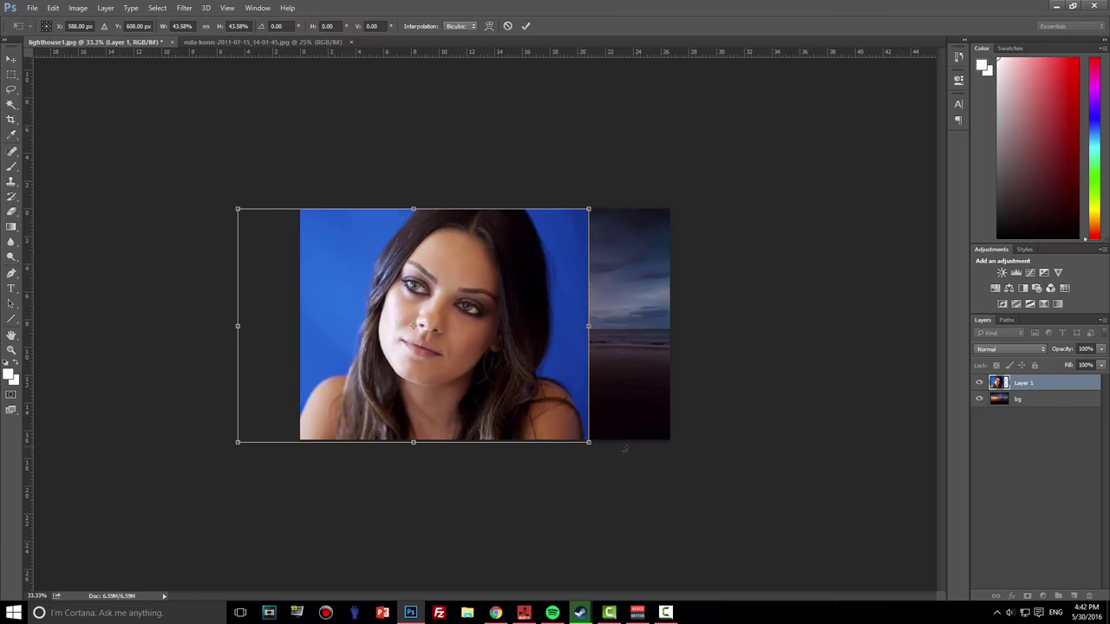
{"action": "key", "text": "Return"}
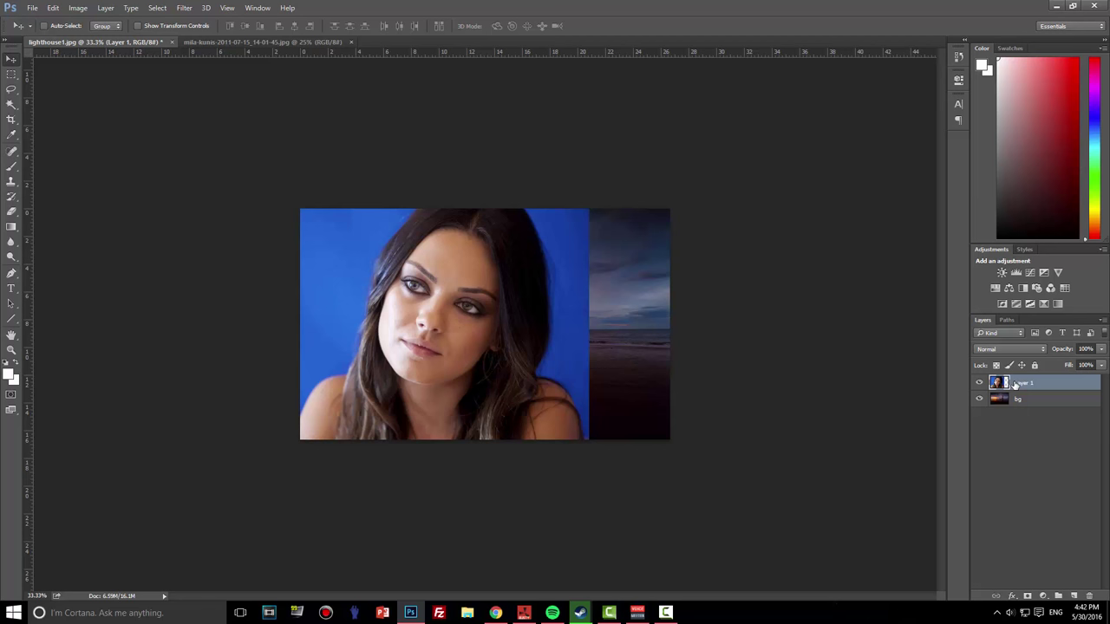
Preview Layer 1 in Overlay and Screen blend modes, then set it back to Normal
{"action": "left_click", "coordinate": [990, 347]}
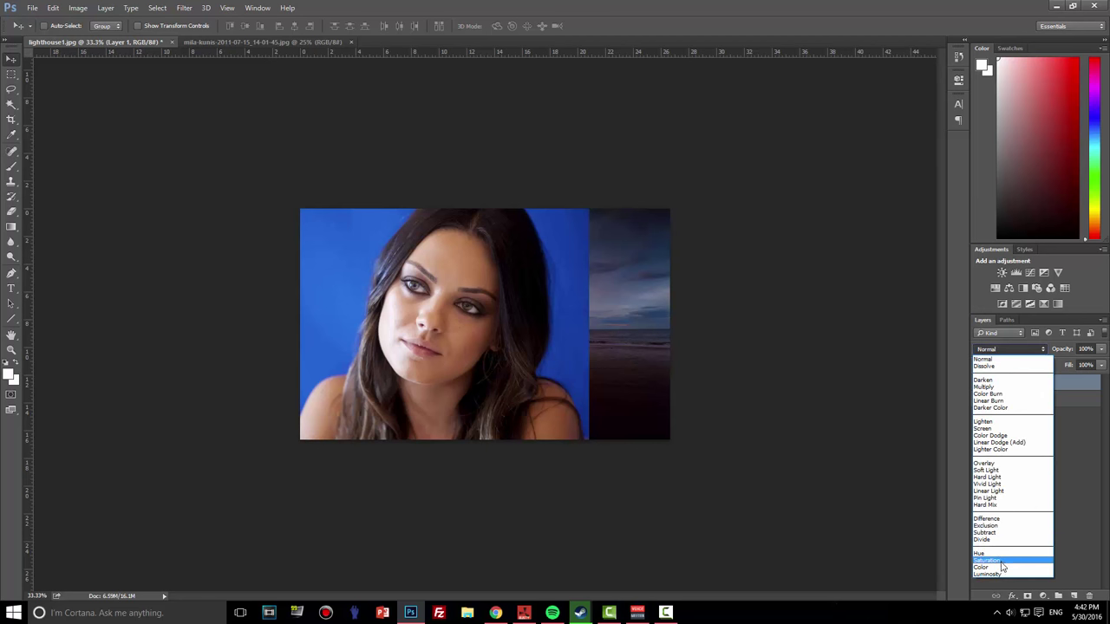
{"action": "left_click", "coordinate": [1000, 464]}
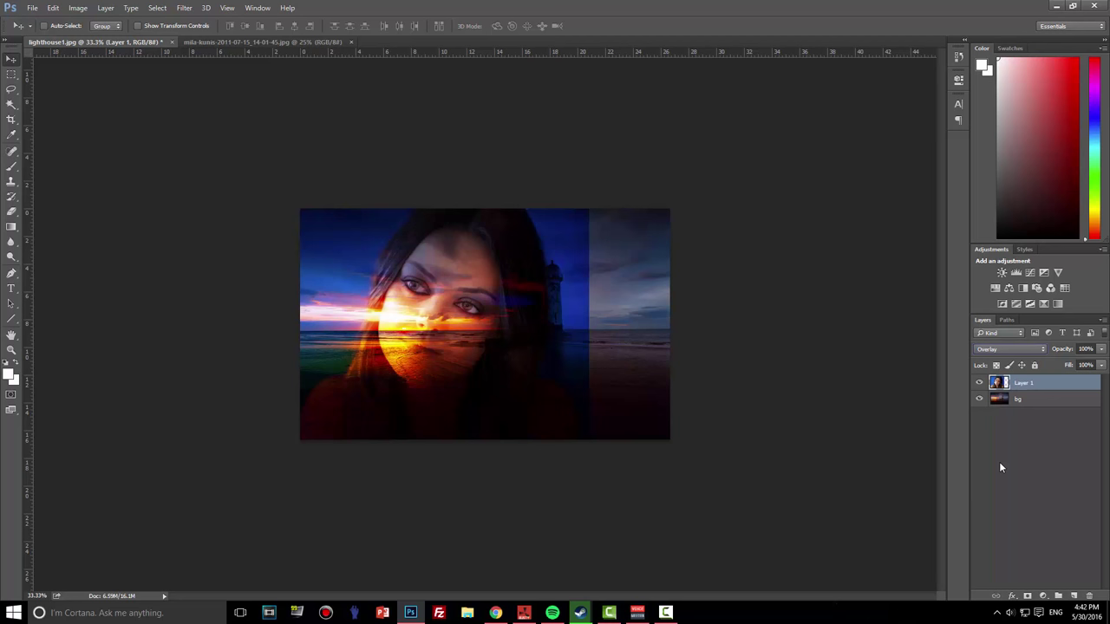
{"action": "left_click", "coordinate": [997, 350]}
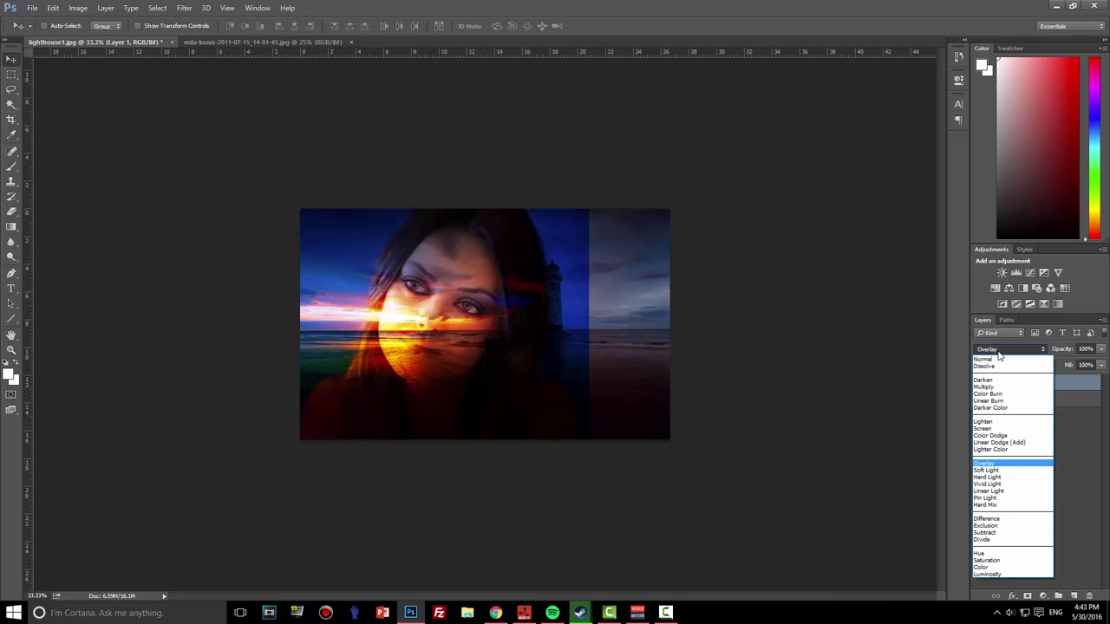
{"action": "left_click", "coordinate": [1000, 429]}
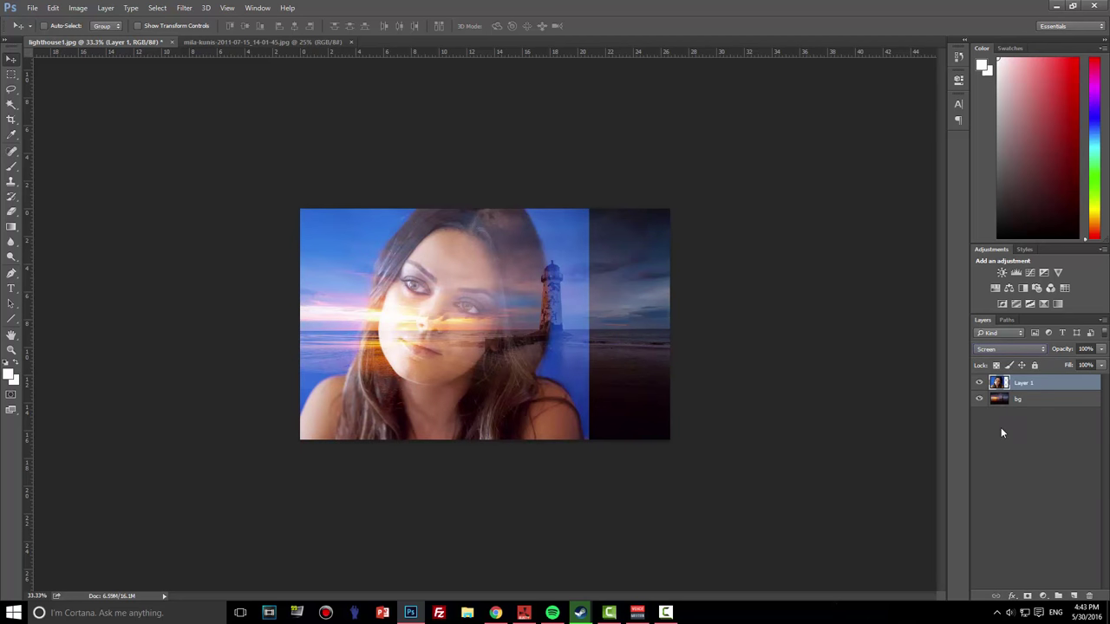
{"action": "left_click", "coordinate": [1004, 350]}
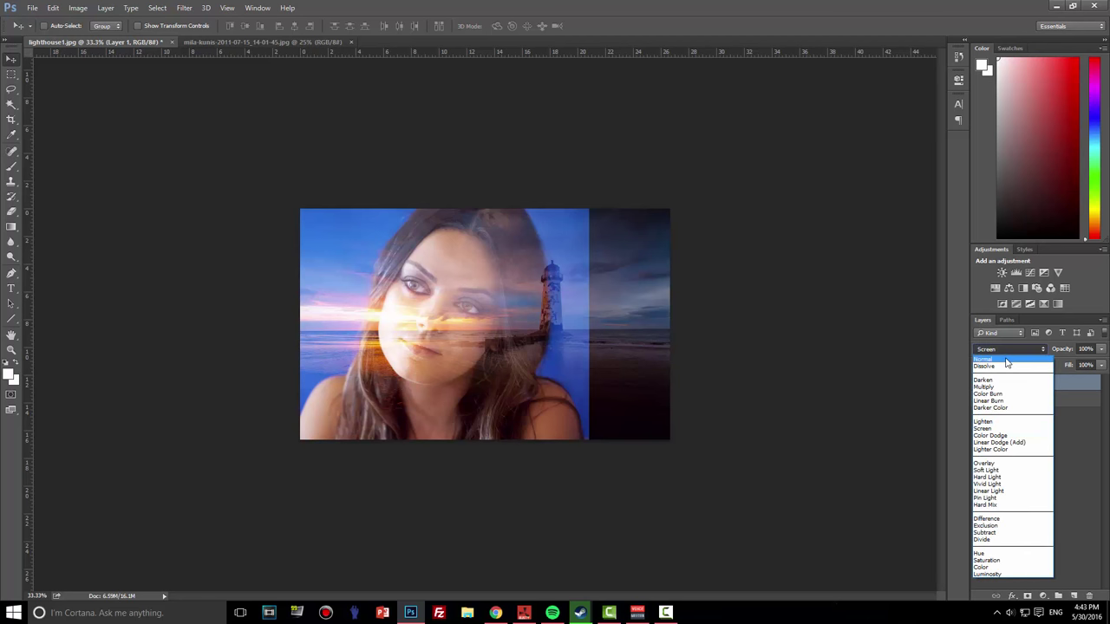
{"action": "left_click", "coordinate": [1007, 360]}
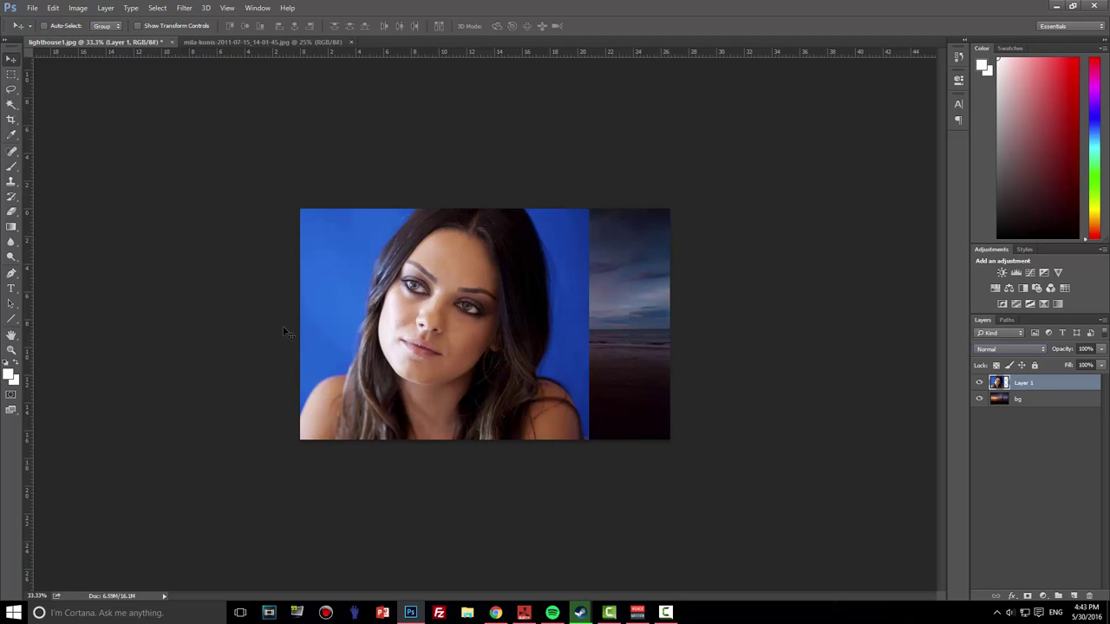
Zoom to 50% and pick the Magic Wand, test-selecting the blue backdrop
{"action": "key", "text": "ctrl+plus"}
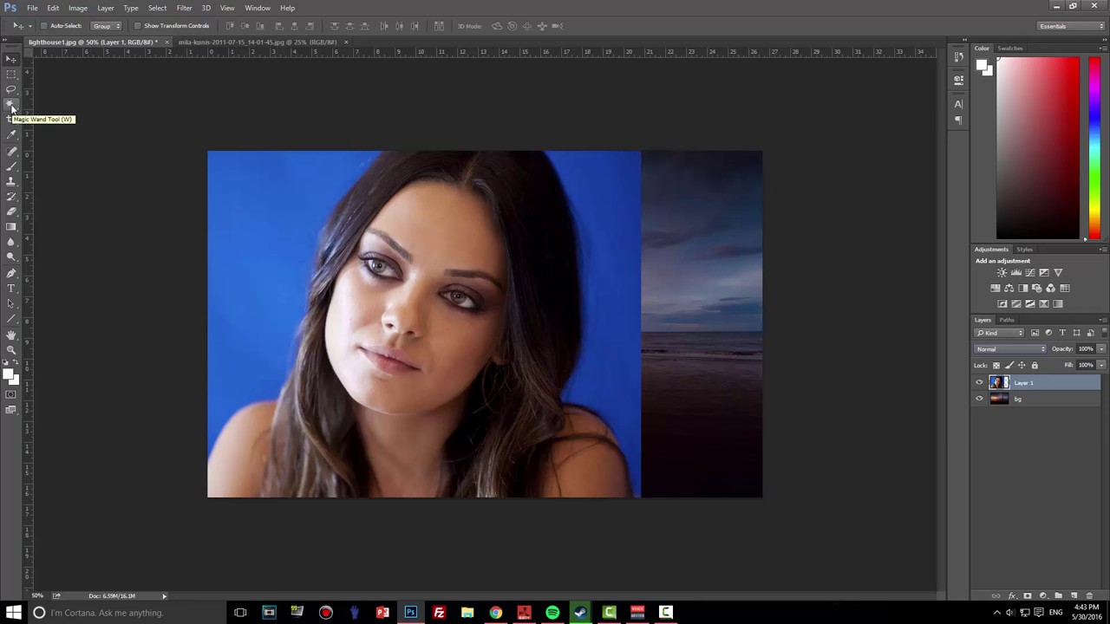
{"action": "left_click_drag", "start_coordinate": [11, 105], "coordinate": [57, 115]}
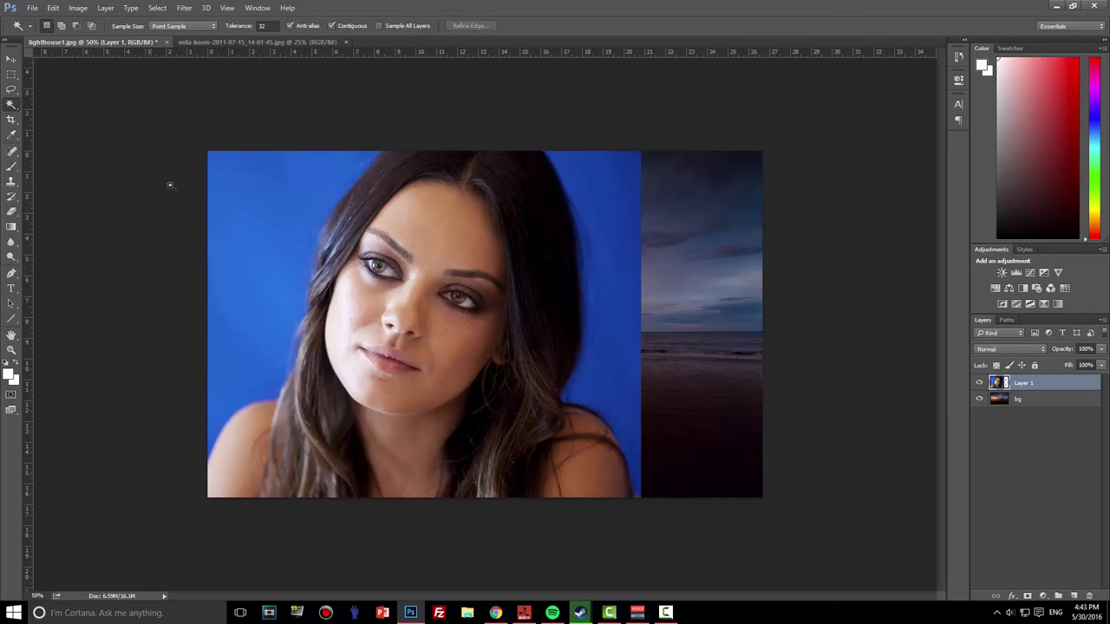
{"action": "left_click", "coordinate": [251, 225]}
{"action": "key", "text": "ctrl+d"}
Set Magic Wand options: anti-aliasing off, sample all layers, tolerance 50
{"action": "right_click", "coordinate": [272, 238]}
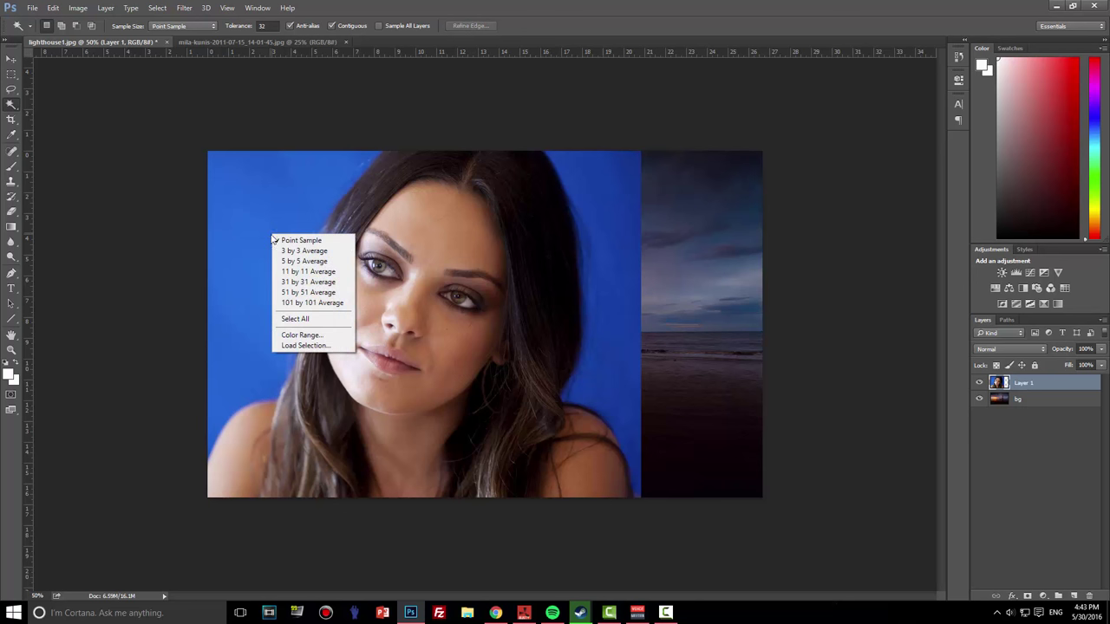
{"action": "left_click", "coordinate": [341, 7]}
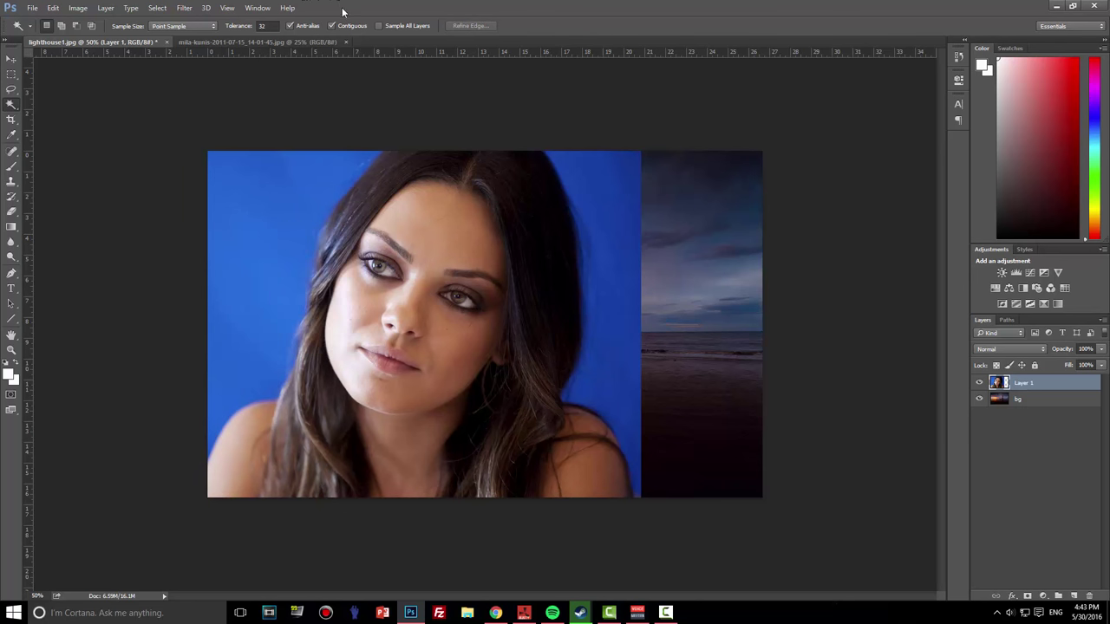
{"action": "left_click", "coordinate": [293, 26]}
{"action": "left_click", "coordinate": [273, 235]}
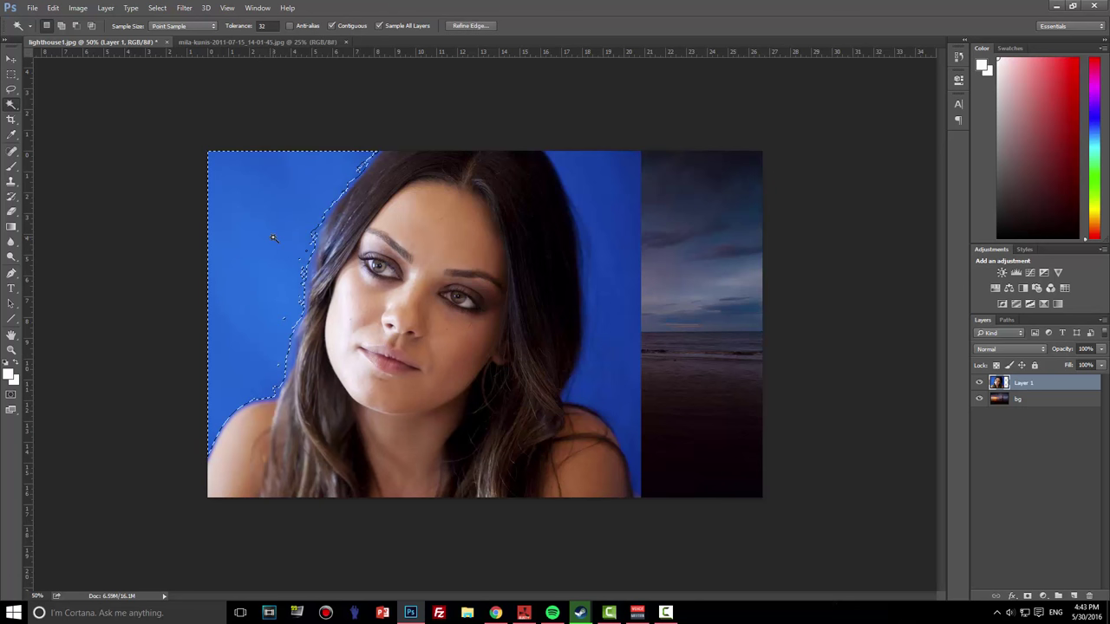
{"action": "left_click", "coordinate": [379, 25]}
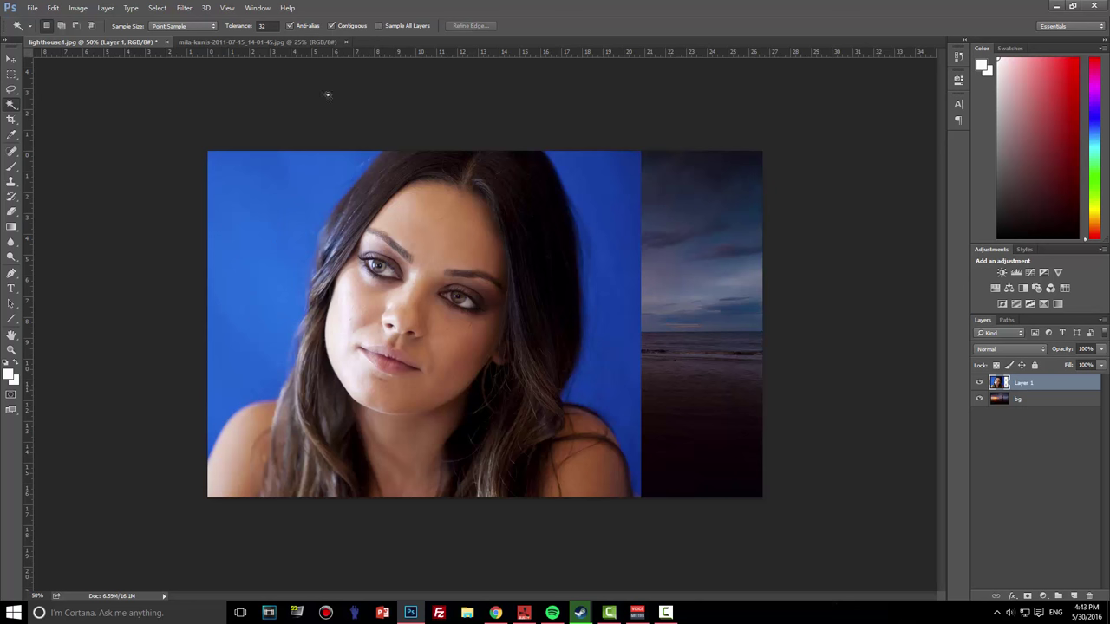
{"action": "left_click", "coordinate": [264, 238]}
{"action": "left_click", "coordinate": [263, 107]}
{"action": "key", "text": "Return"}
{"action": "type", "text": "50"}
Select and delete the blue backdrop on both sides of the hair
{"action": "left_click", "coordinate": [303, 221]}
{"action": "left_click", "coordinate": [239, 96]}
{"action": "left_click", "coordinate": [265, 217]}
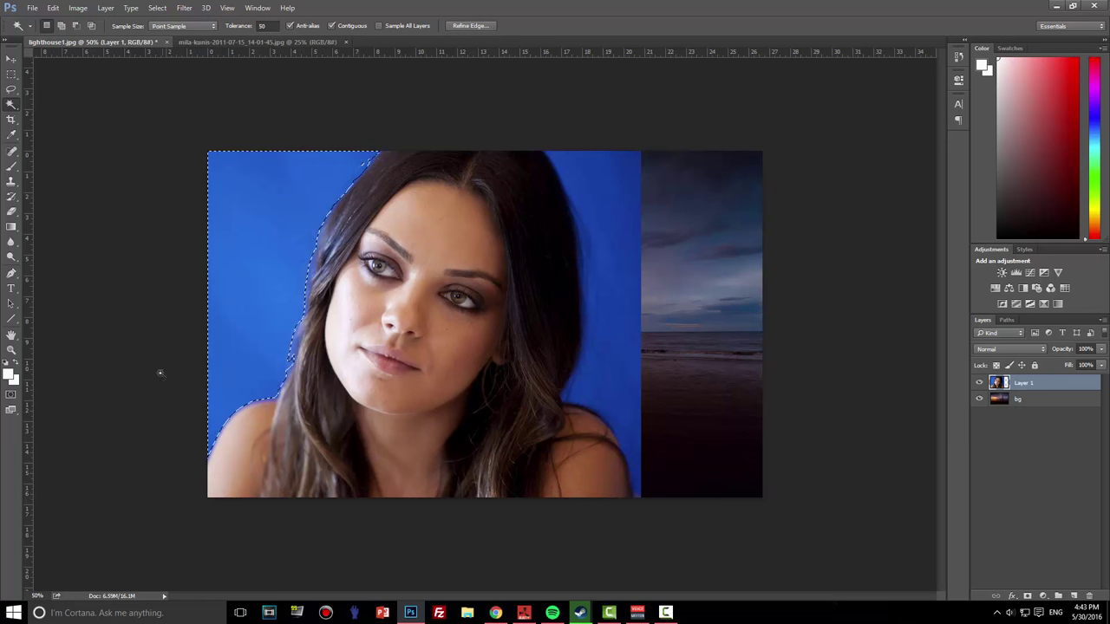
{"action": "key", "text": "Delete"}
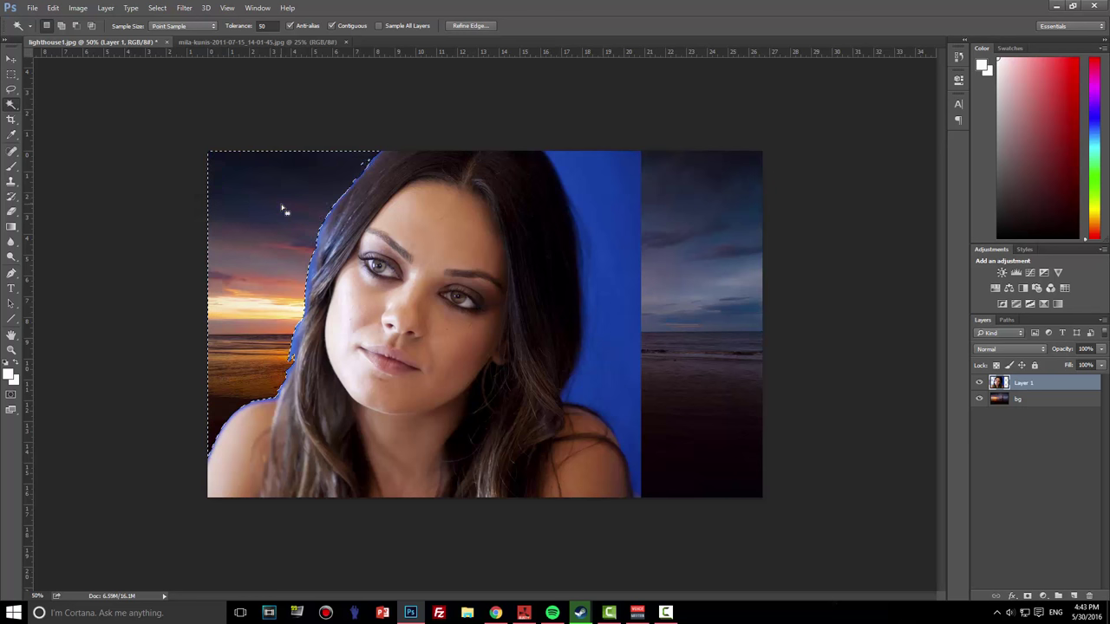
{"action": "left_click", "coordinate": [591, 180]}
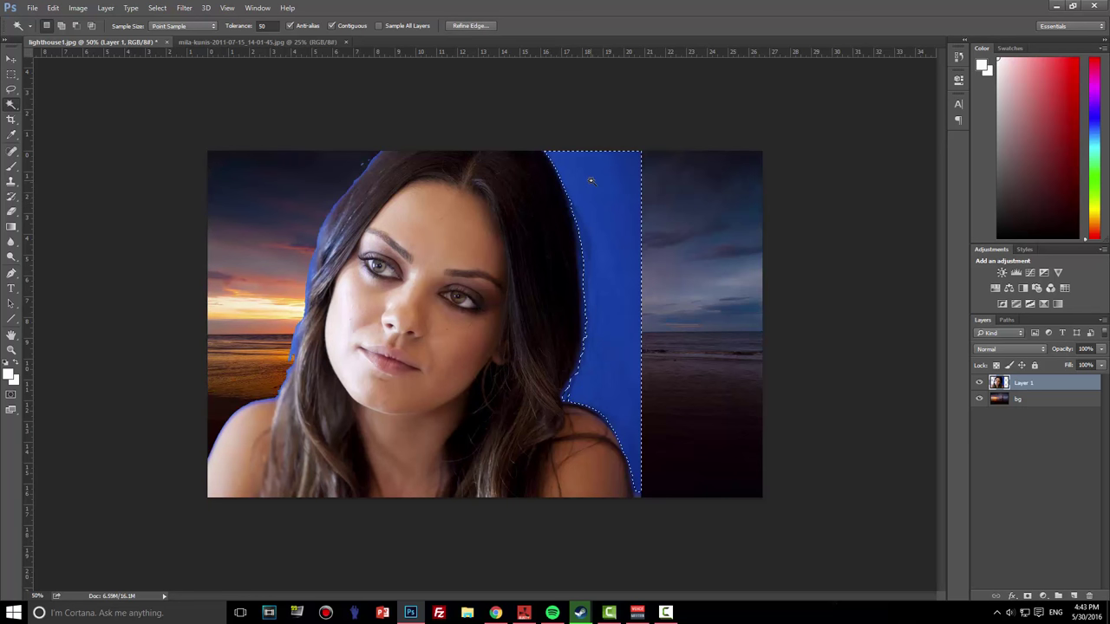
{"action": "key", "text": "Delete"}
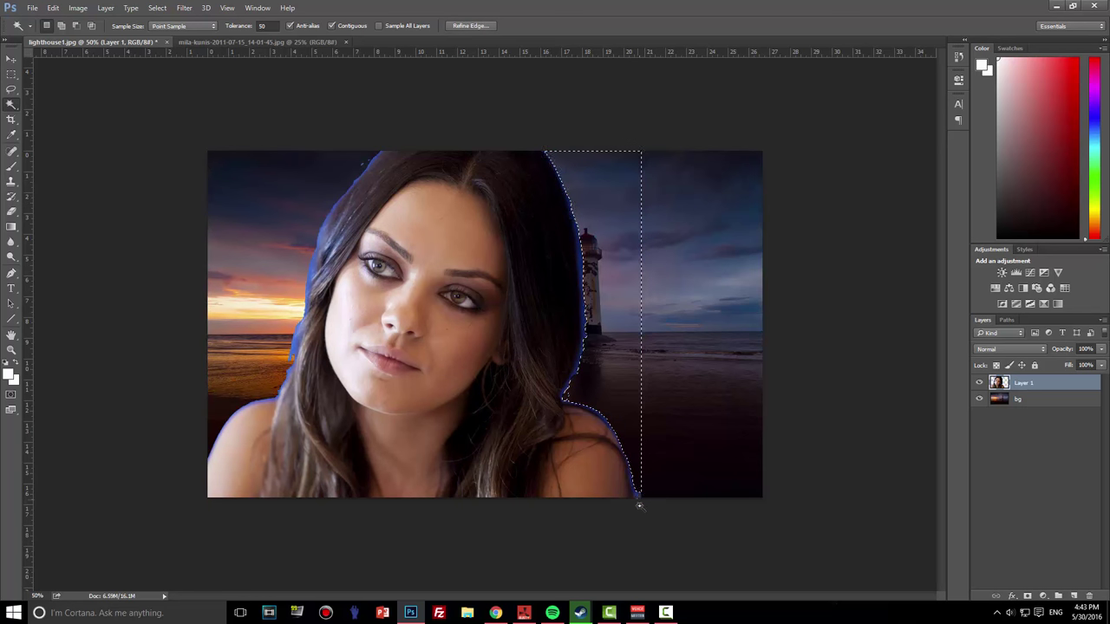
Select the remaining blue fringe along the hair edges, then deselect
{"action": "left_click", "coordinate": [556, 158]}
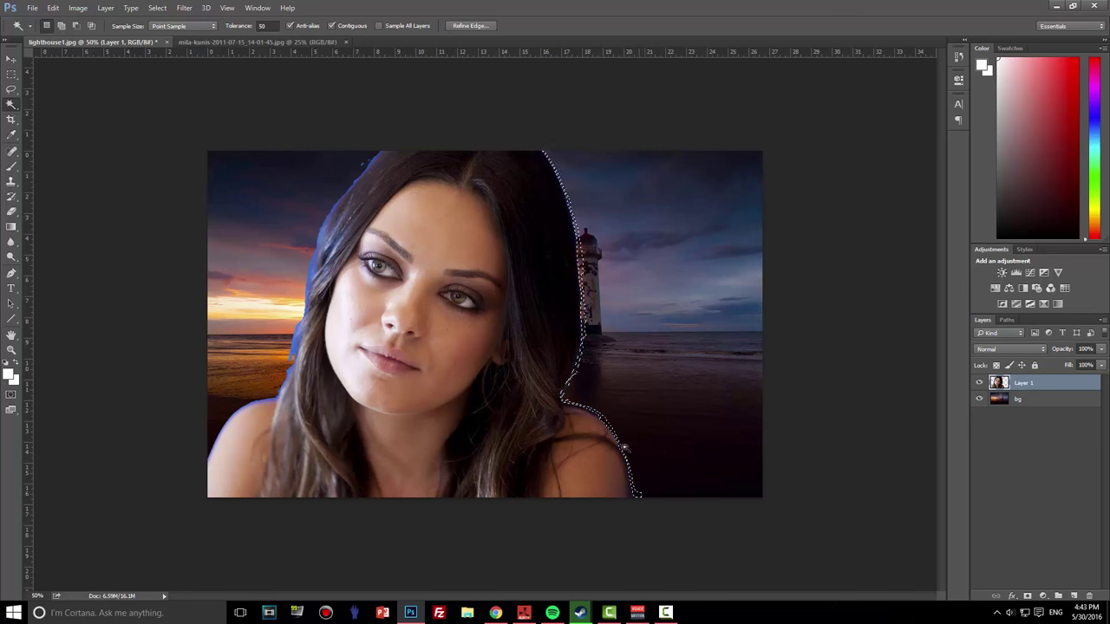
{"action": "key", "text": "ctrl+d"}
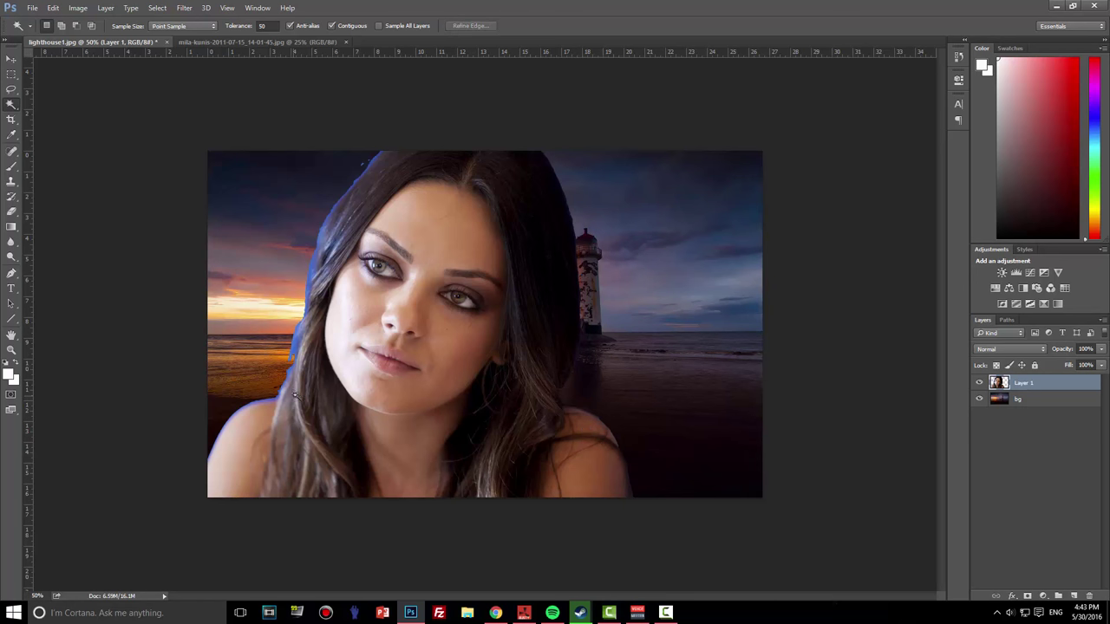
{"action": "left_click", "coordinate": [293, 354]}
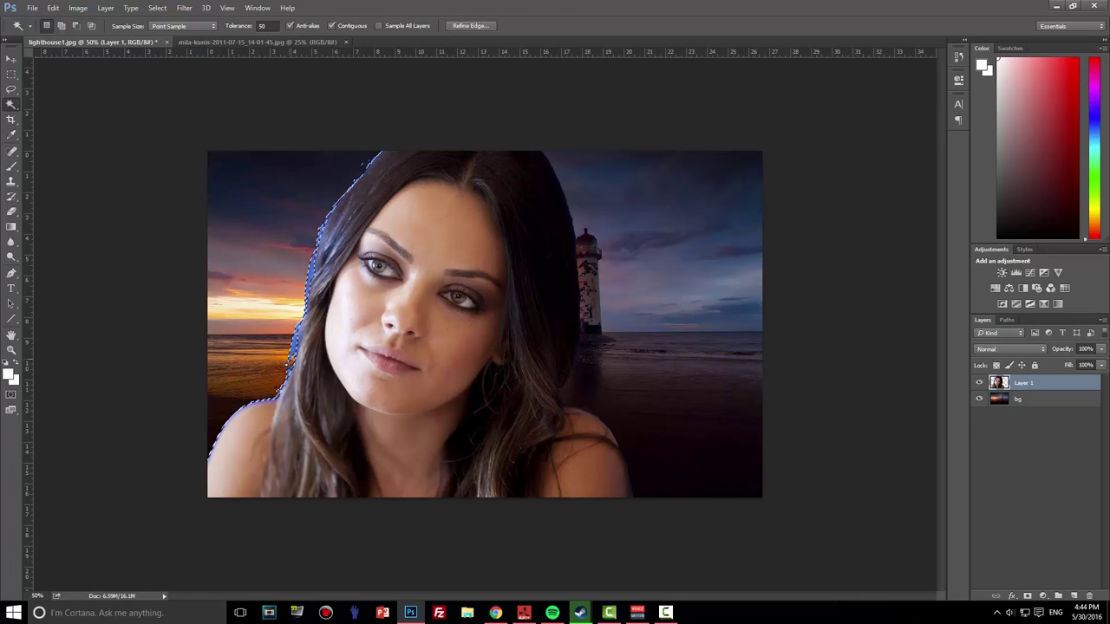
{"action": "key", "text": "ctrl+d"}
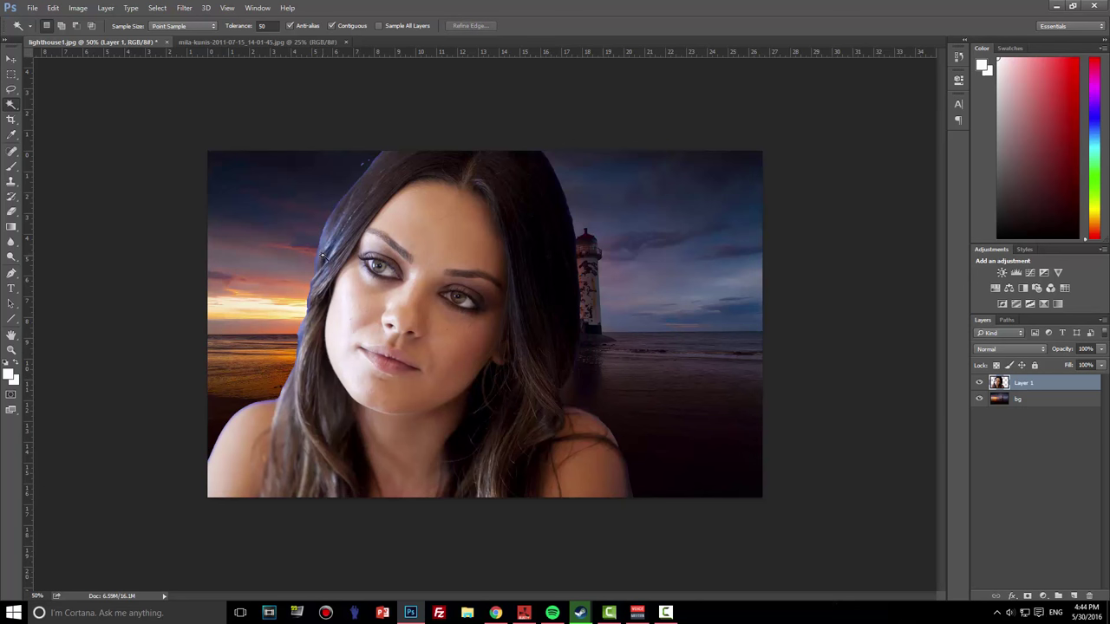
{"action": "left_click", "coordinate": [318, 257]}
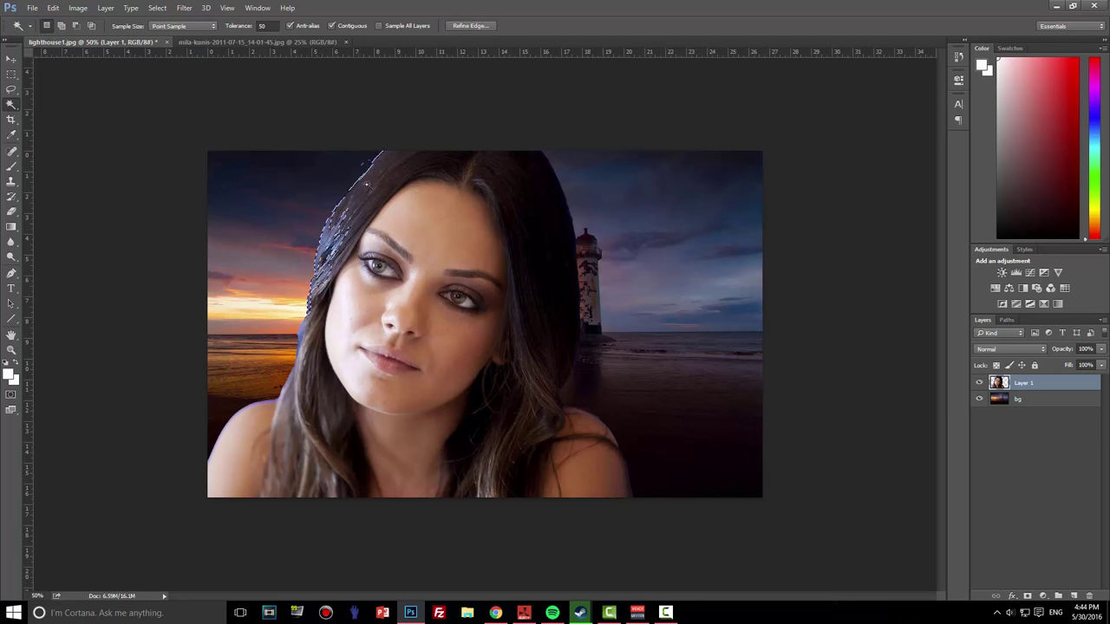
{"action": "left_click", "coordinate": [304, 278], "text": "shift"}
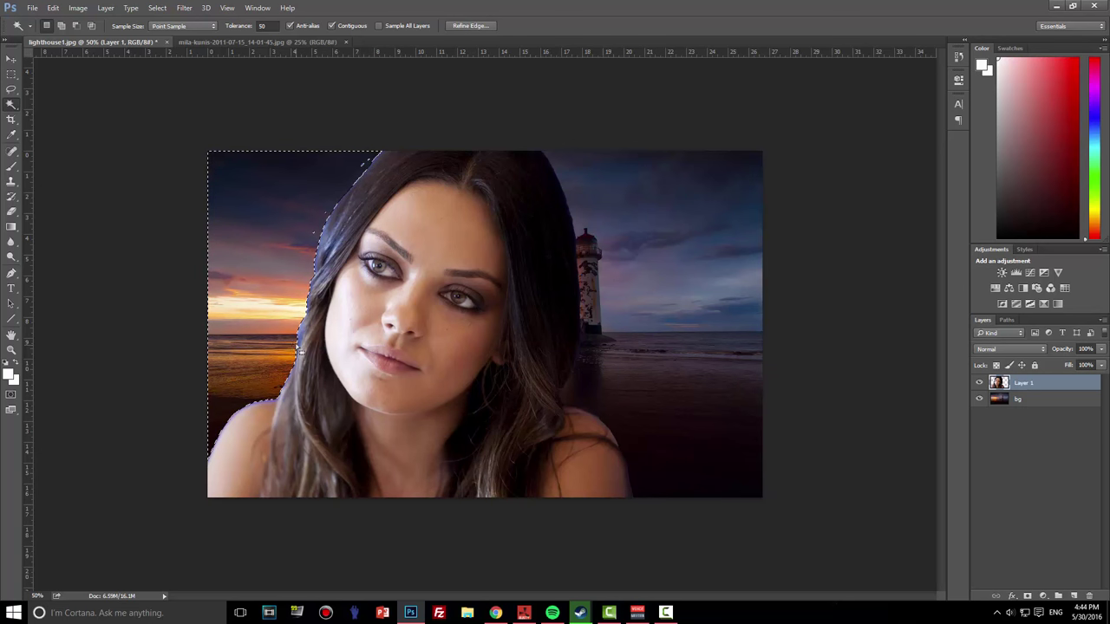
{"action": "key", "text": "ctrl+d"}
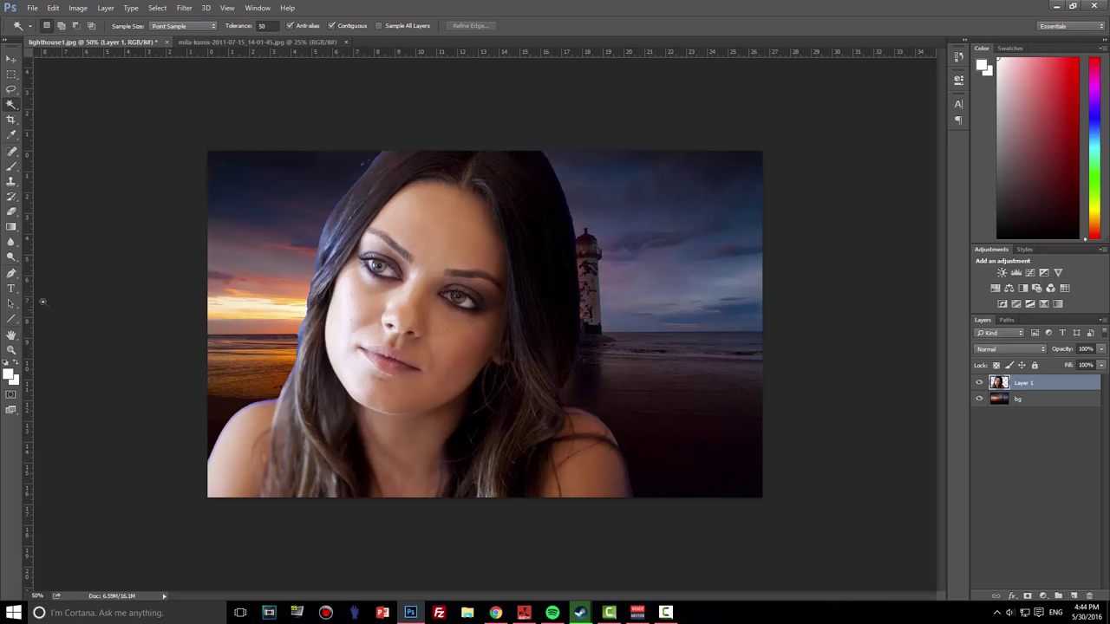
Choose the Eraser and lower its brush hardness to about 41%
{"action": "left_click", "coordinate": [12, 212]}
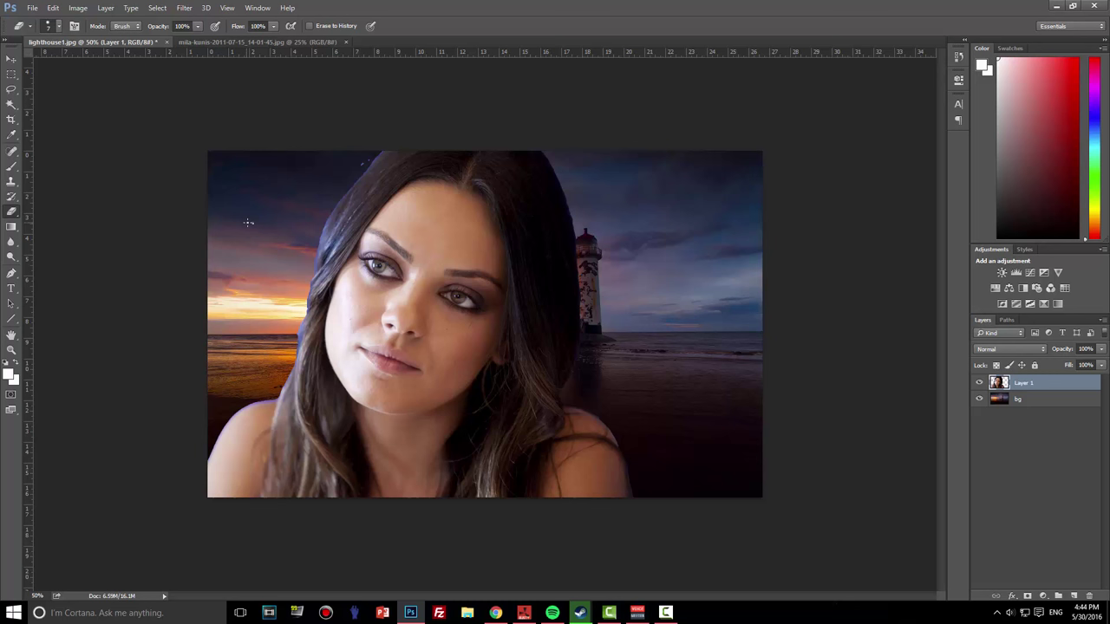
{"action": "right_click", "coordinate": [248, 223]}
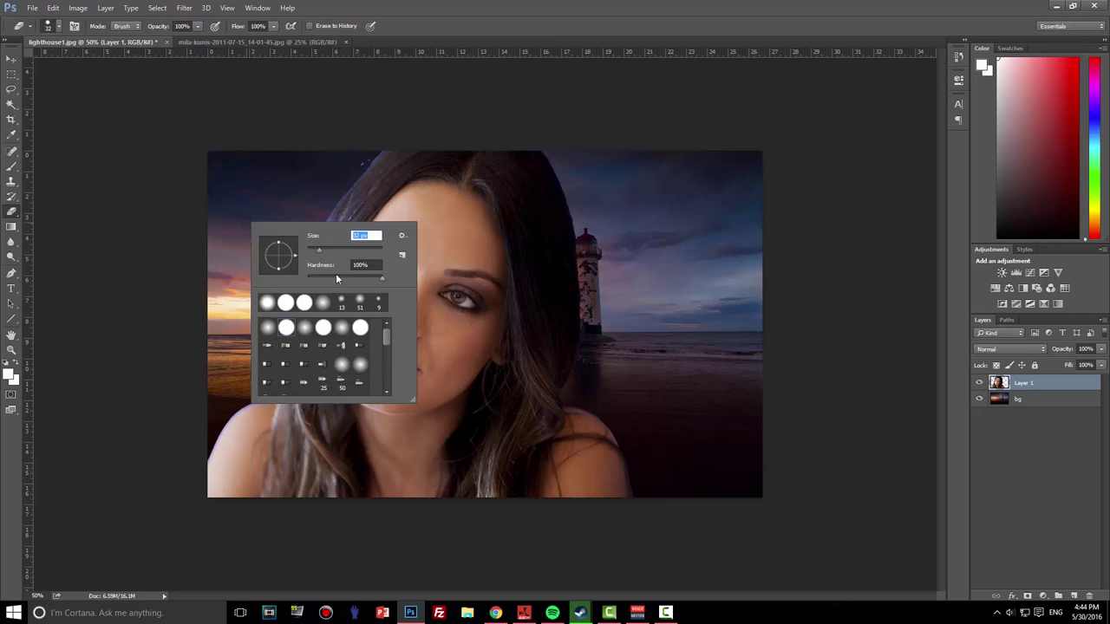
{"action": "left_click_drag", "start_coordinate": [337, 279], "coordinate": [340, 278]}
{"action": "key", "text": "Return"}
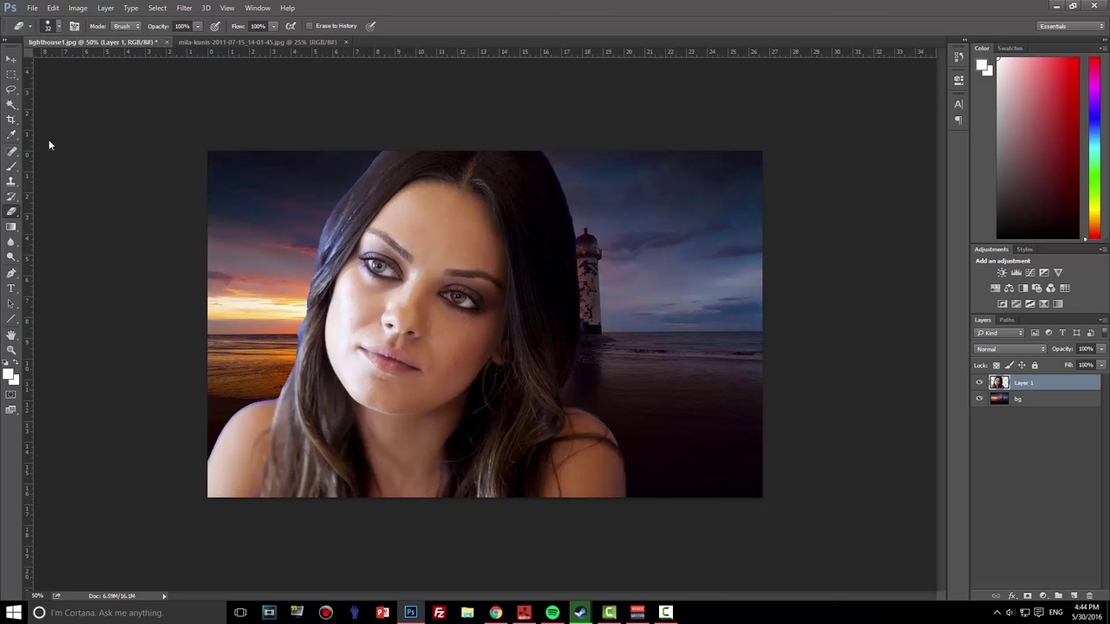
With the Move tool active, try Overlay on Layer 1, then revert to Normal
{"action": "left_click", "coordinate": [11, 58]}
{"action": "left_click", "coordinate": [1010, 349]}
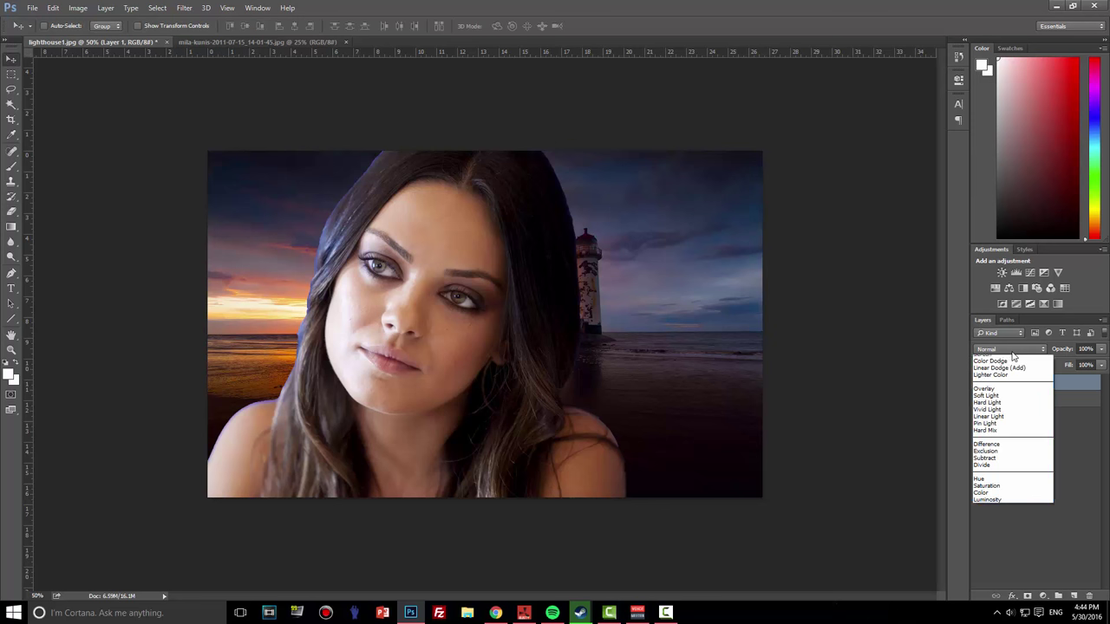
{"action": "left_click", "coordinate": [1008, 464]}
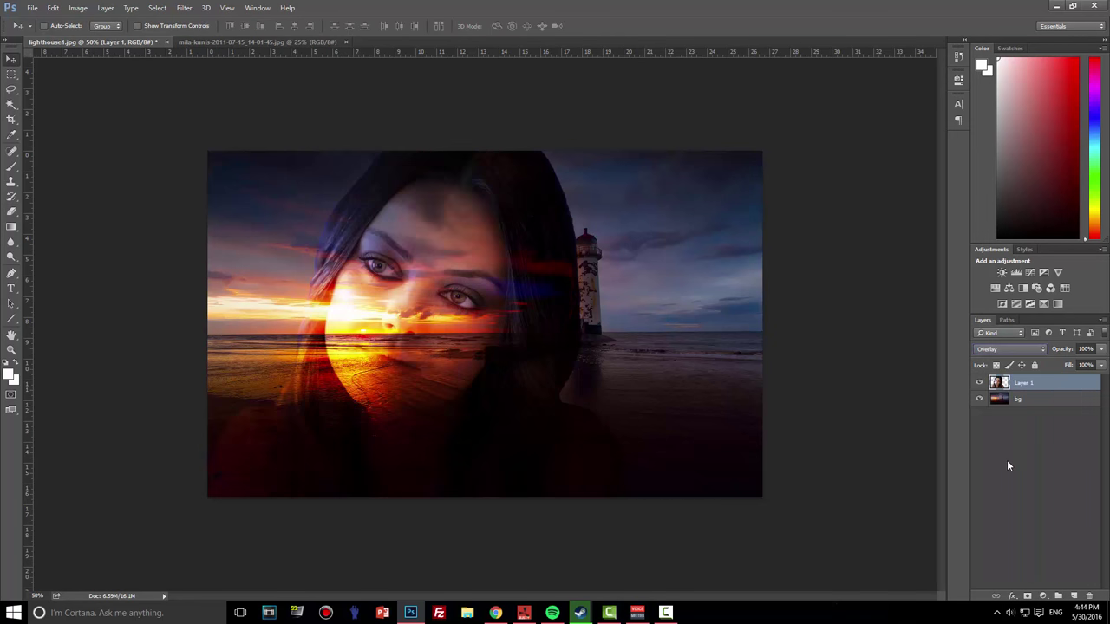
{"action": "left_click", "coordinate": [1006, 349]}
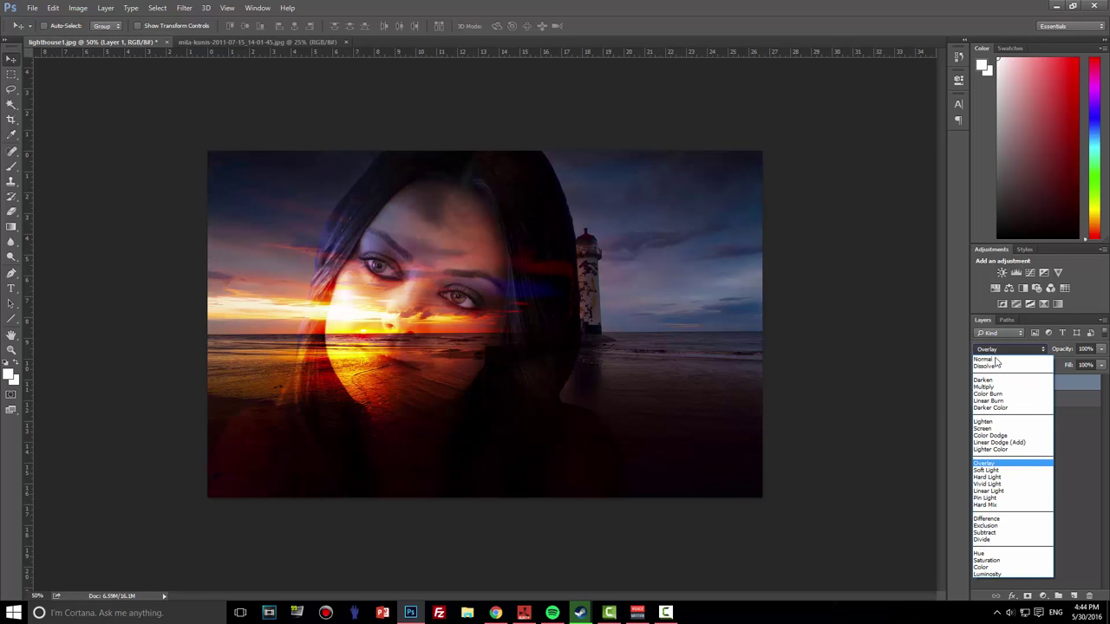
{"action": "left_click", "coordinate": [995, 351]}
Set the portrait layer to Screen after trying Overlay, and drag it up-left over the beach
{"action": "scroll", "coordinate": [995, 350], "scroll_direction": "down", "scroll_amount": 2}
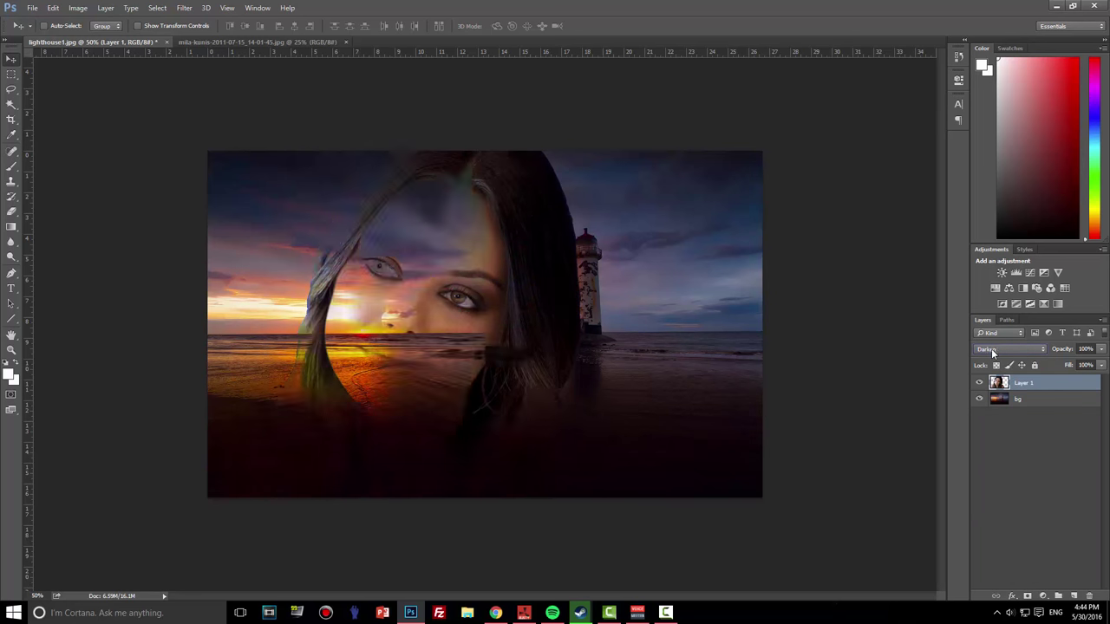
{"action": "scroll", "coordinate": [993, 352], "scroll_direction": "up", "scroll_amount": 1}
{"action": "scroll", "coordinate": [991, 354], "scroll_direction": "down", "scroll_amount": 1}
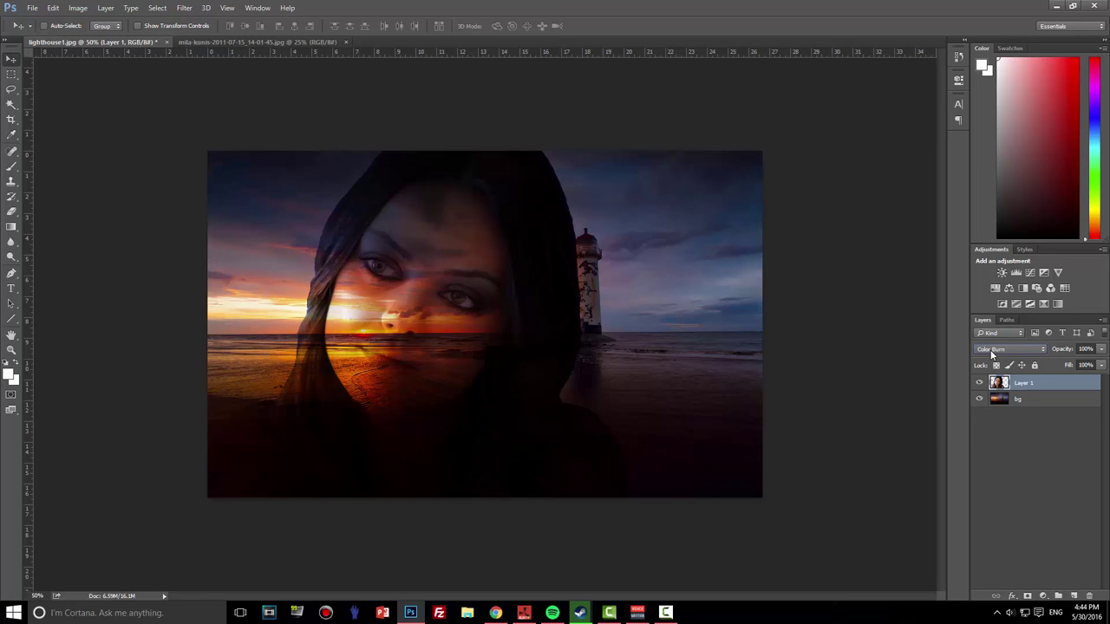
{"action": "scroll", "coordinate": [991, 353], "scroll_direction": "down", "scroll_amount": 2}
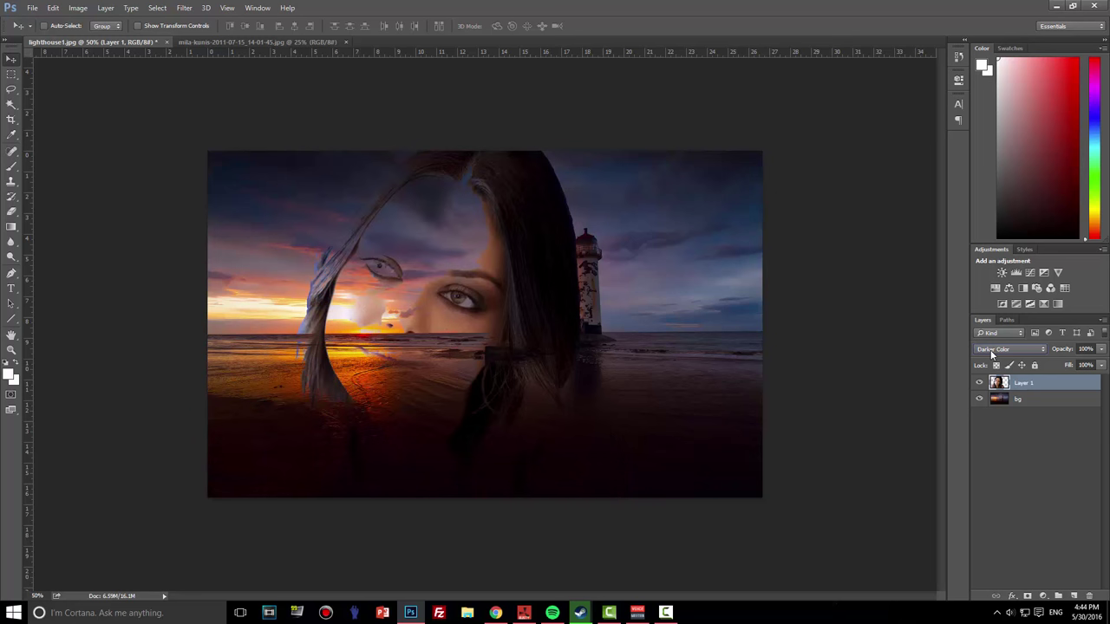
{"action": "scroll", "coordinate": [991, 354], "scroll_direction": "down", "scroll_amount": 1}
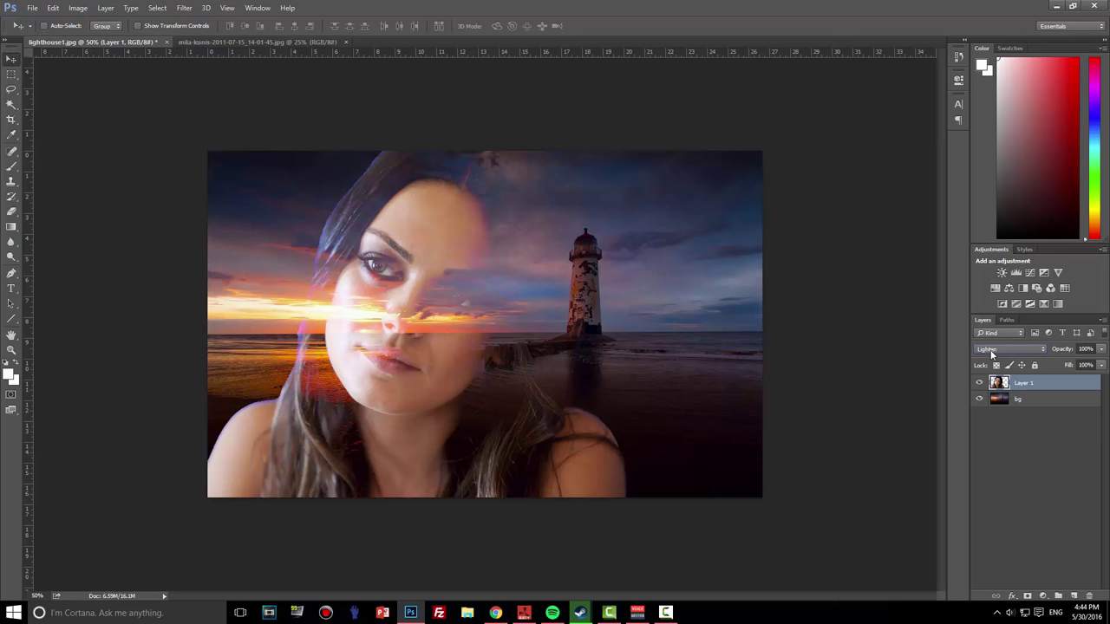
{"action": "scroll", "coordinate": [991, 354], "scroll_direction": "down", "scroll_amount": 1}
{"action": "scroll", "coordinate": [991, 354], "scroll_direction": "down", "scroll_amount": 1}
{"action": "scroll", "coordinate": [991, 353], "scroll_direction": "up", "scroll_amount": 1}
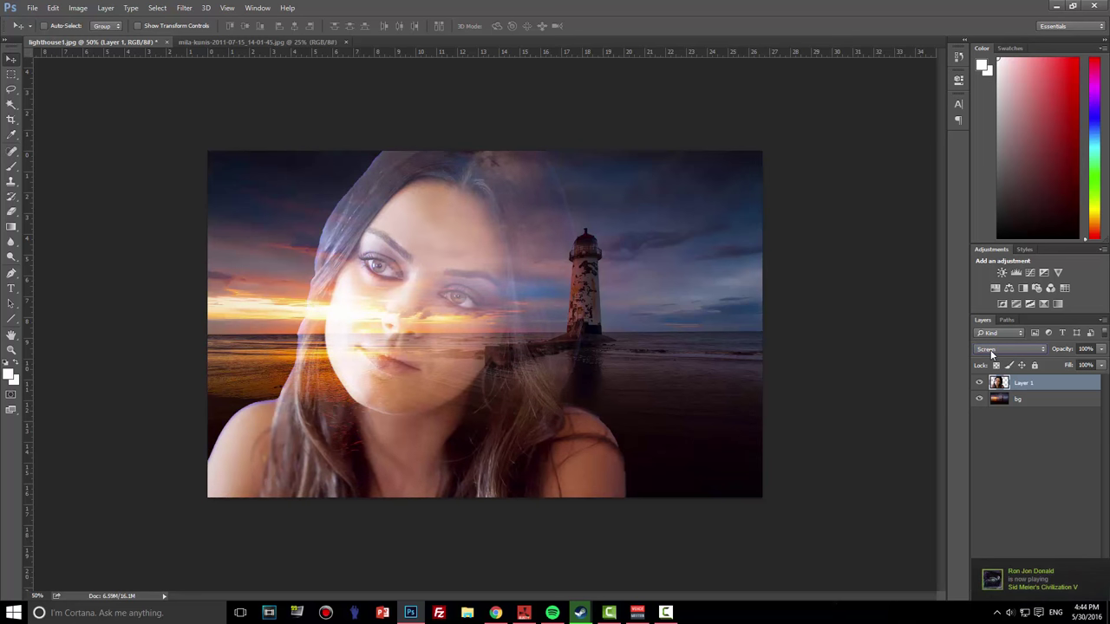
{"action": "scroll", "coordinate": [991, 353], "scroll_direction": "down", "scroll_amount": 4}
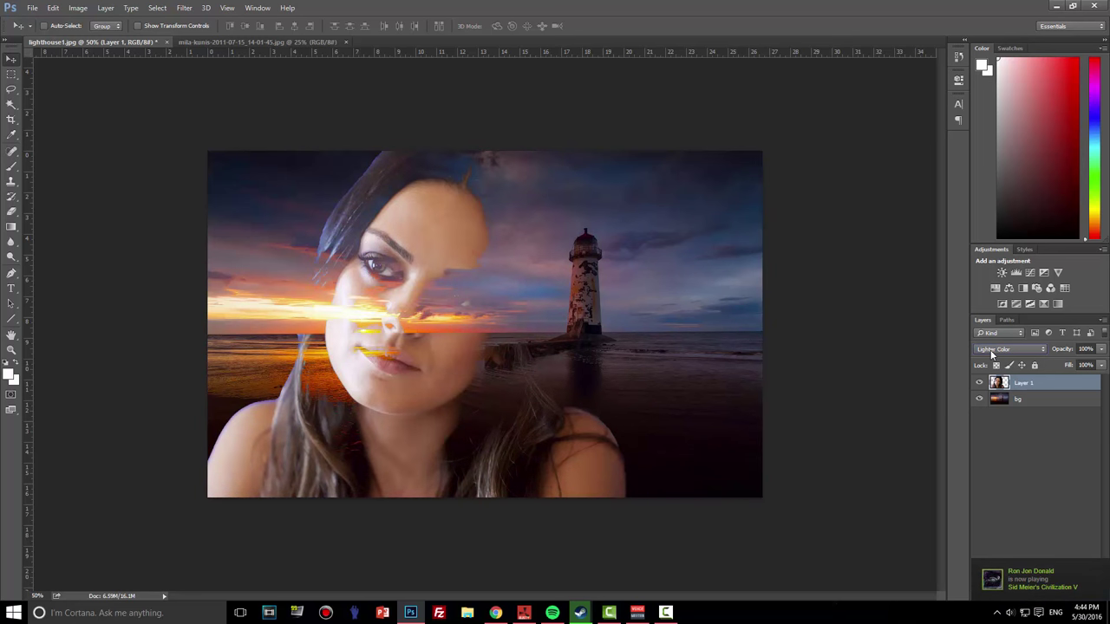
{"action": "scroll", "coordinate": [991, 354], "scroll_direction": "down", "scroll_amount": 2}
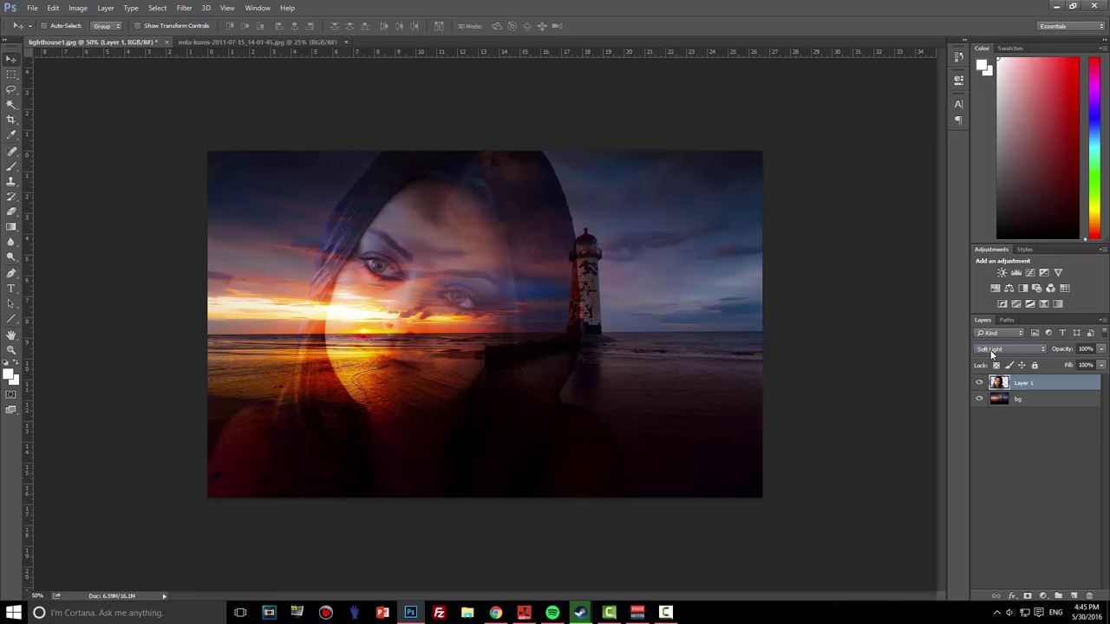
{"action": "scroll", "coordinate": [991, 354], "scroll_direction": "down", "scroll_amount": 4}
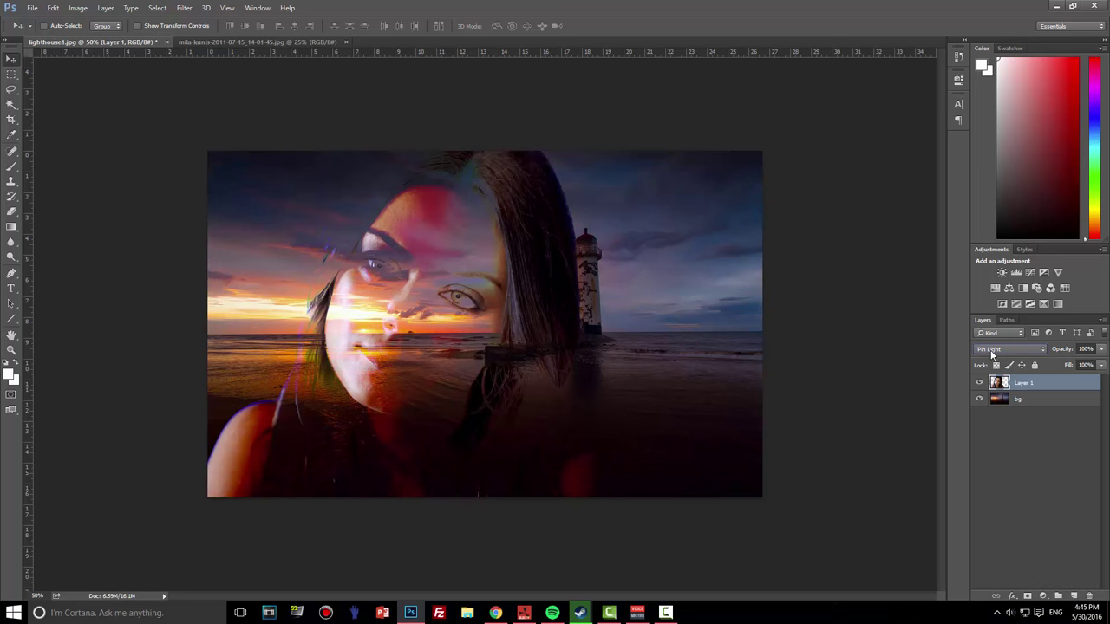
{"action": "scroll", "coordinate": [992, 354], "scroll_direction": "down", "scroll_amount": 4}
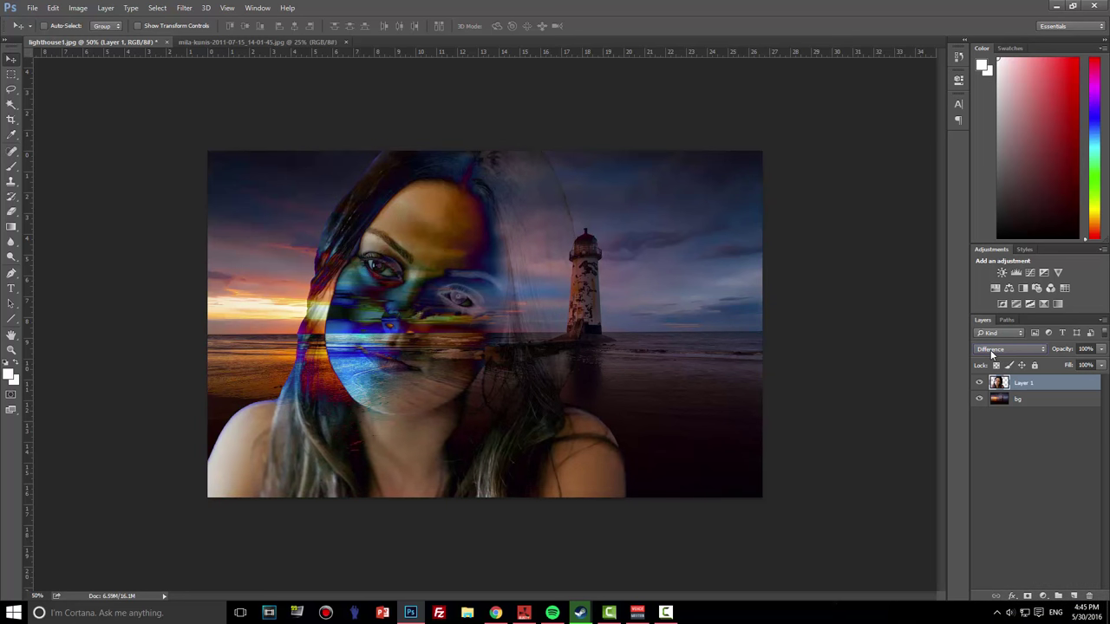
{"action": "scroll", "coordinate": [991, 354], "scroll_direction": "down", "scroll_amount": 1}
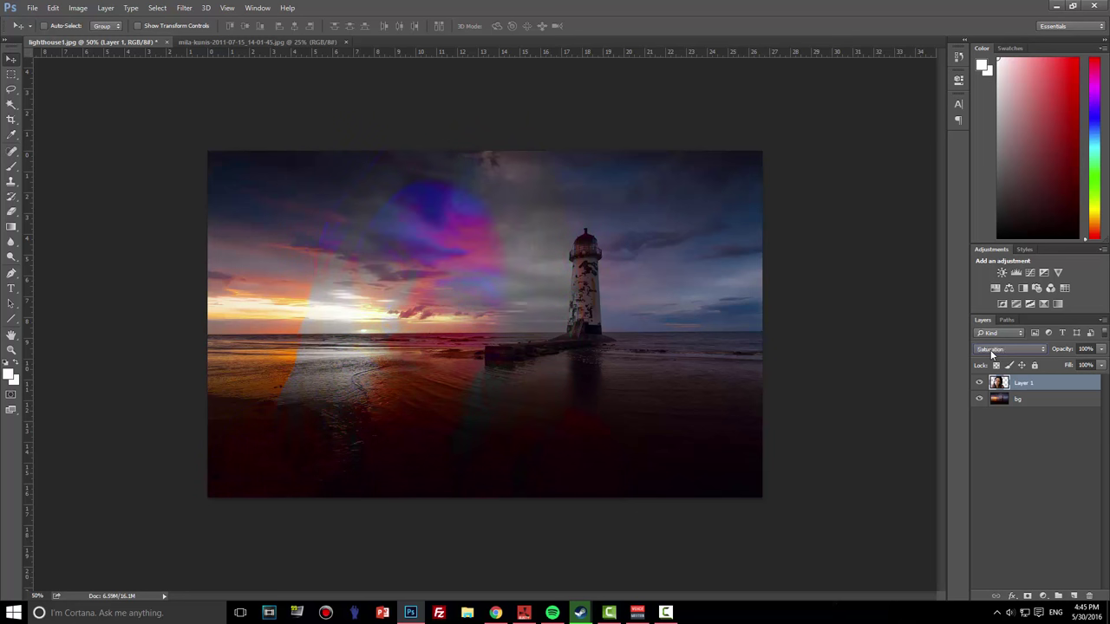
{"action": "left_click", "coordinate": [991, 349]}
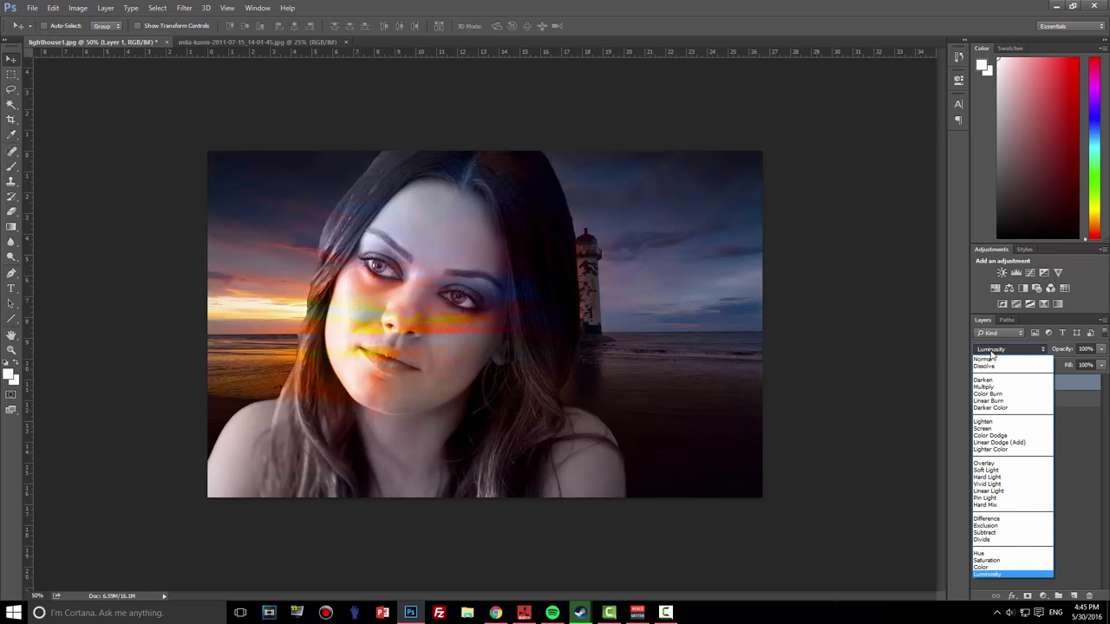
{"action": "left_click", "coordinate": [993, 460]}
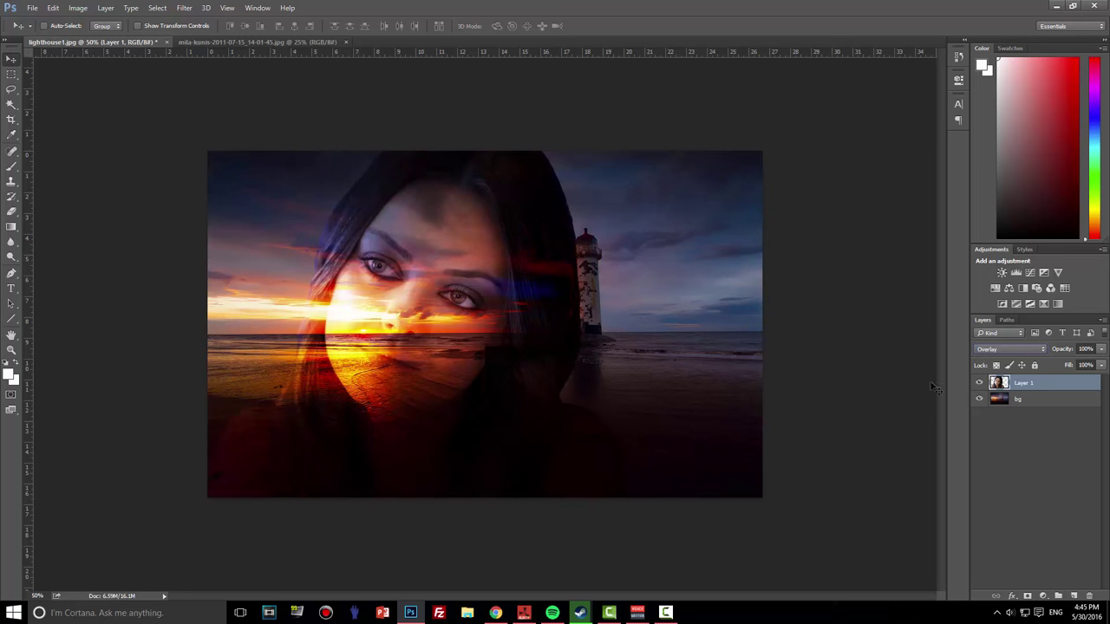
{"action": "left_click", "coordinate": [1001, 351]}
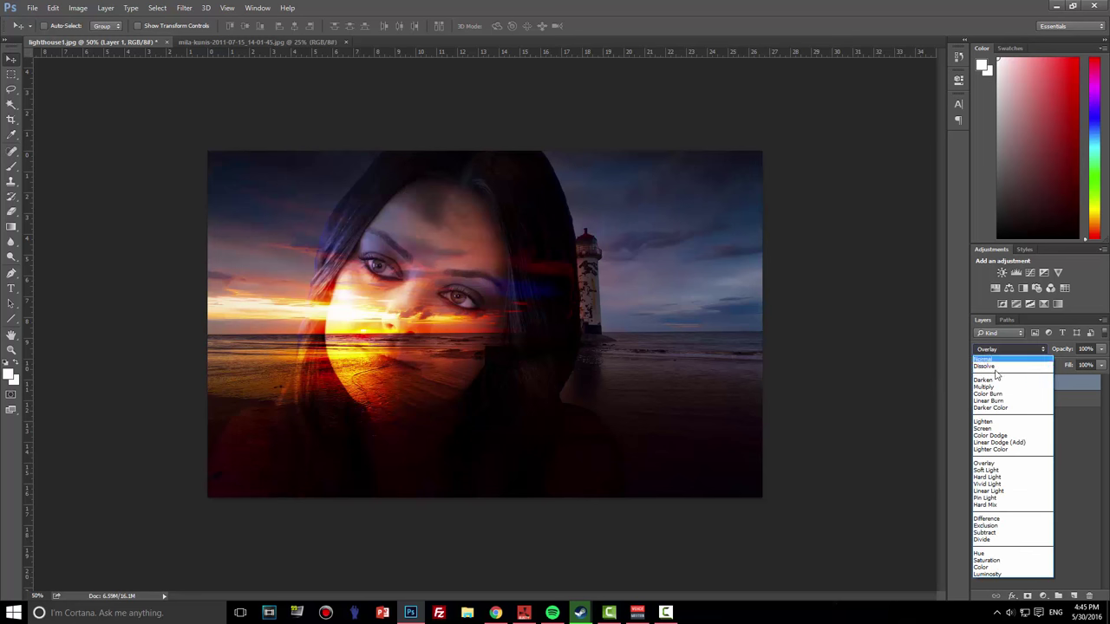
{"action": "left_click", "coordinate": [993, 431]}
{"action": "left_click_drag", "start_coordinate": [373, 364], "coordinate": [387, 317]}
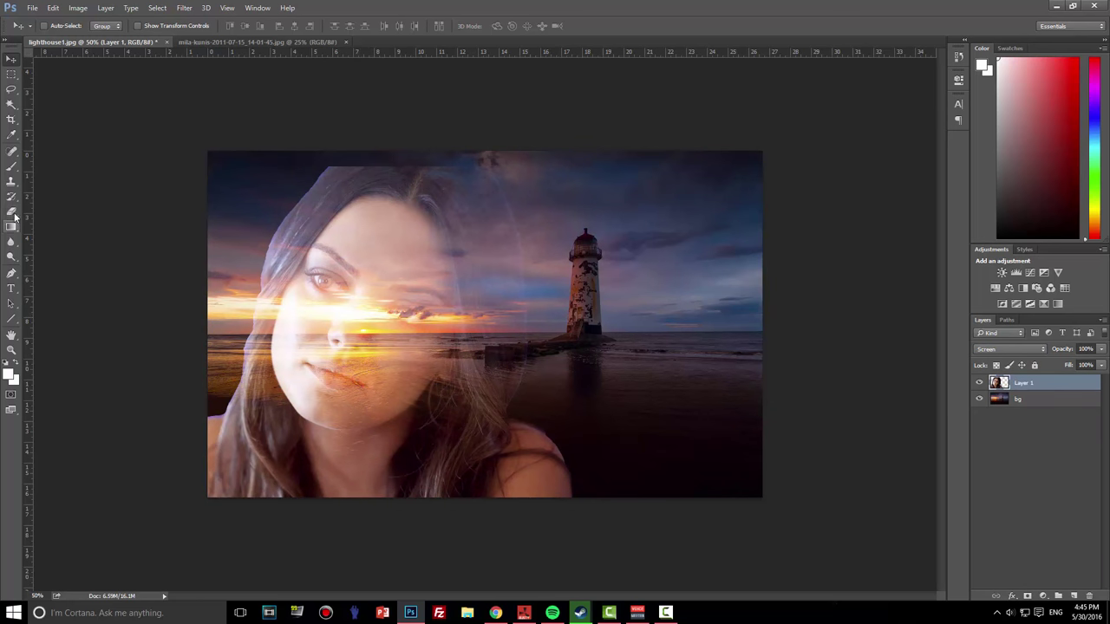
Select the Eraser and give it a 0% hardness, 100 px brush
{"action": "left_click", "coordinate": [12, 165]}
{"action": "left_click", "coordinate": [12, 211]}
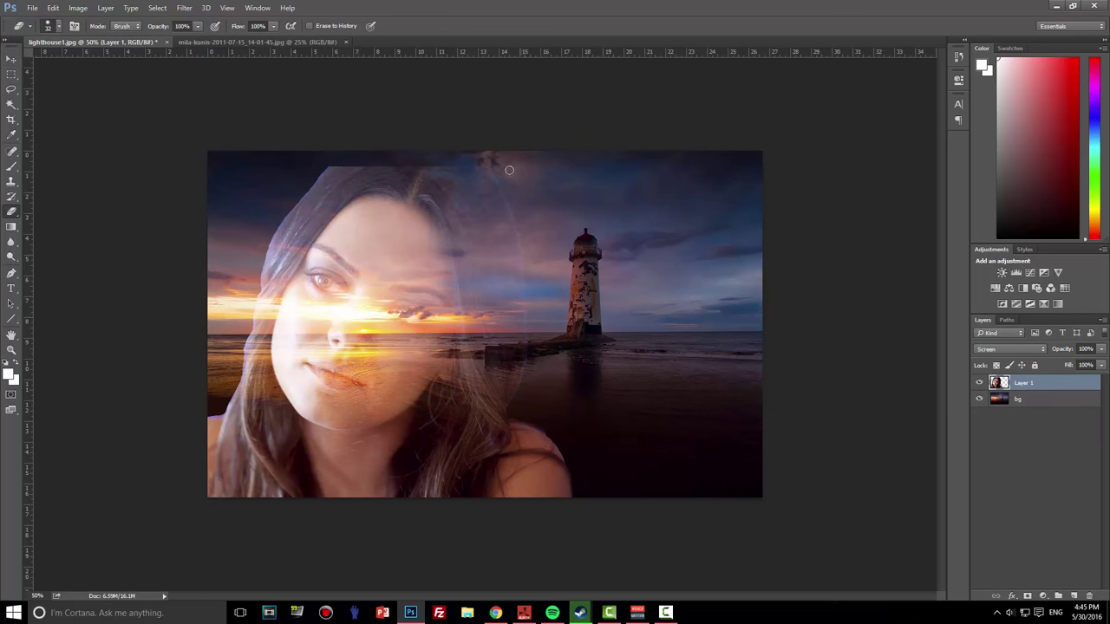
{"action": "right_click", "coordinate": [562, 351]}
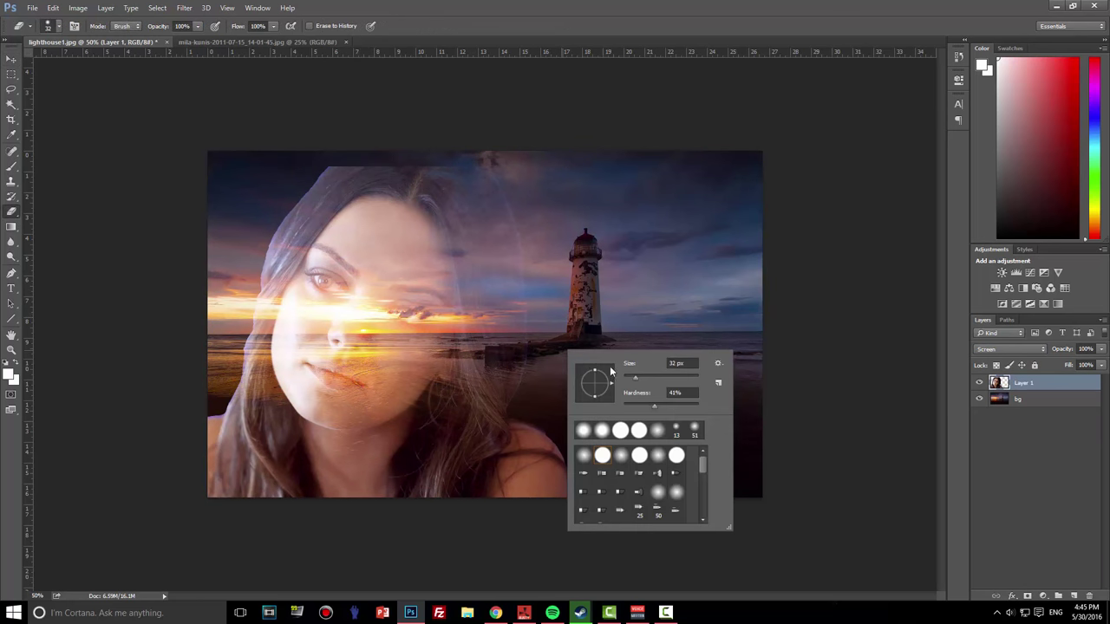
{"action": "left_click", "coordinate": [584, 432]}
{"action": "left_click_drag", "start_coordinate": [635, 379], "coordinate": [648, 377]}
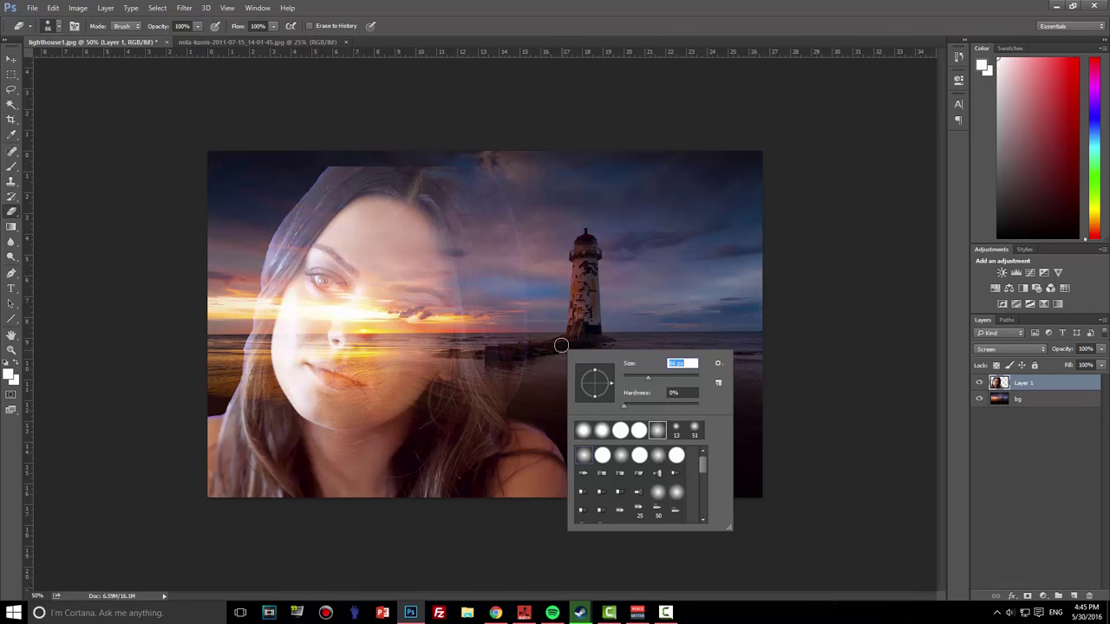
{"action": "type", "text": "100"}
{"action": "key", "text": "Return"}
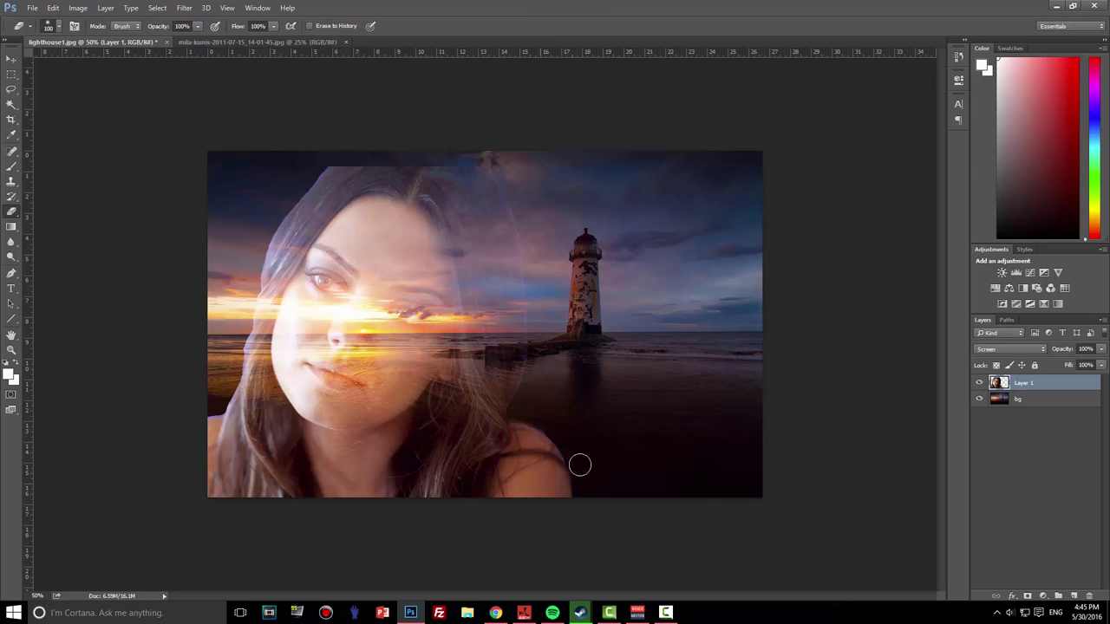
Erase along the portrait's left hair edge so it fades into the dusk sky
{"action": "right_click", "coordinate": [598, 424]}
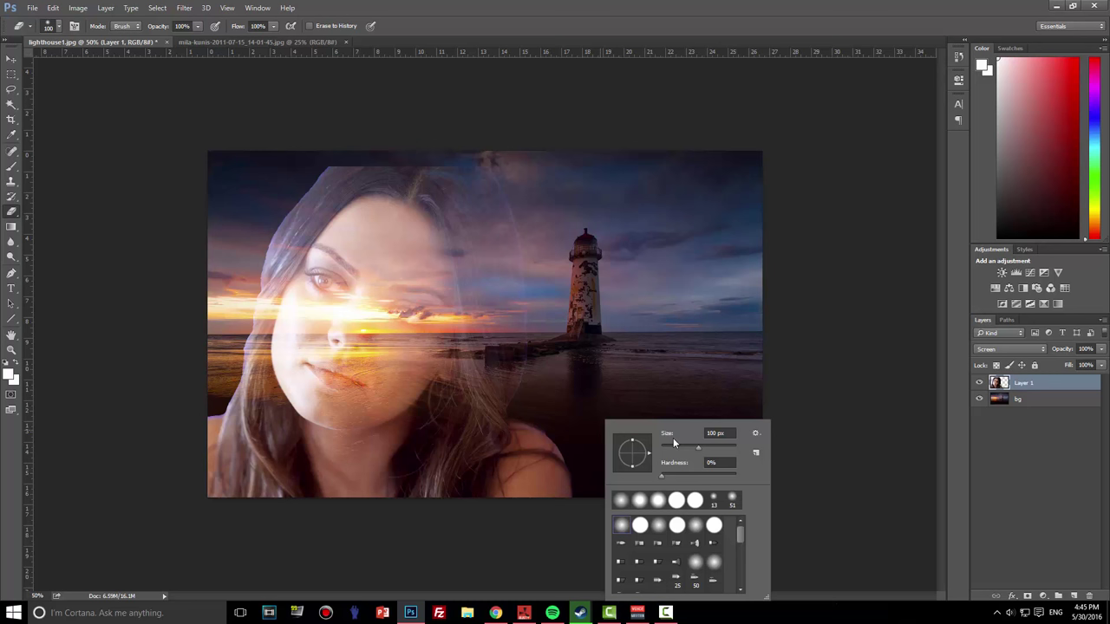
{"action": "key", "text": "Return"}
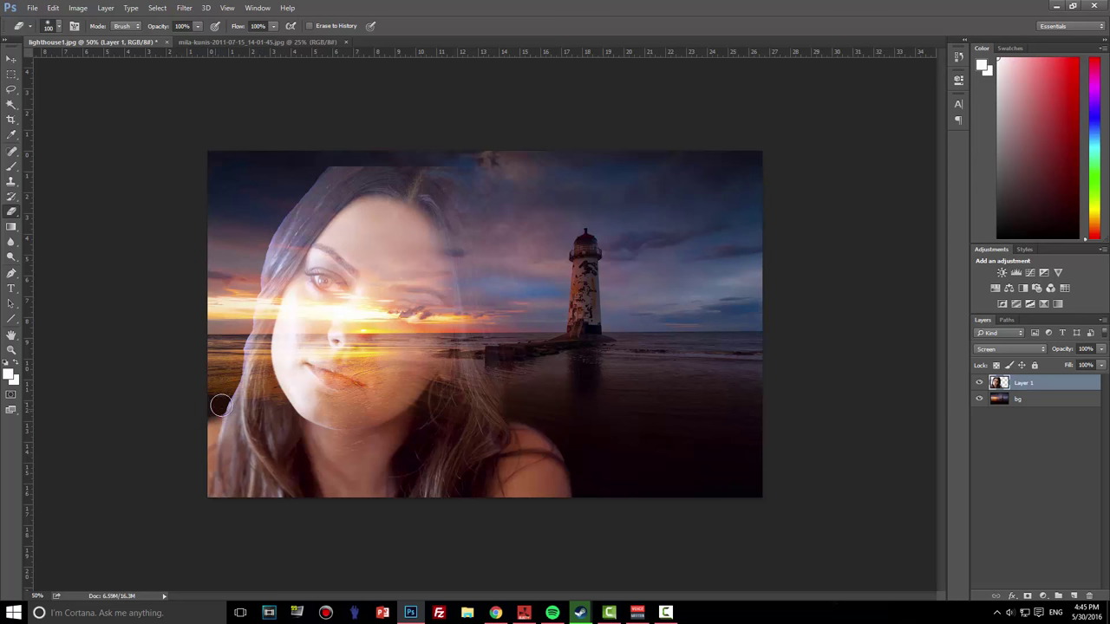
{"action": "mouse_move", "coordinate": [221, 405]}
{"action": "left_mouse_down"}
{"action": "mouse_move", "coordinate": [270, 236]}
{"action": "mouse_move", "coordinate": [372, 134]}
{"action": "left_mouse_up"}
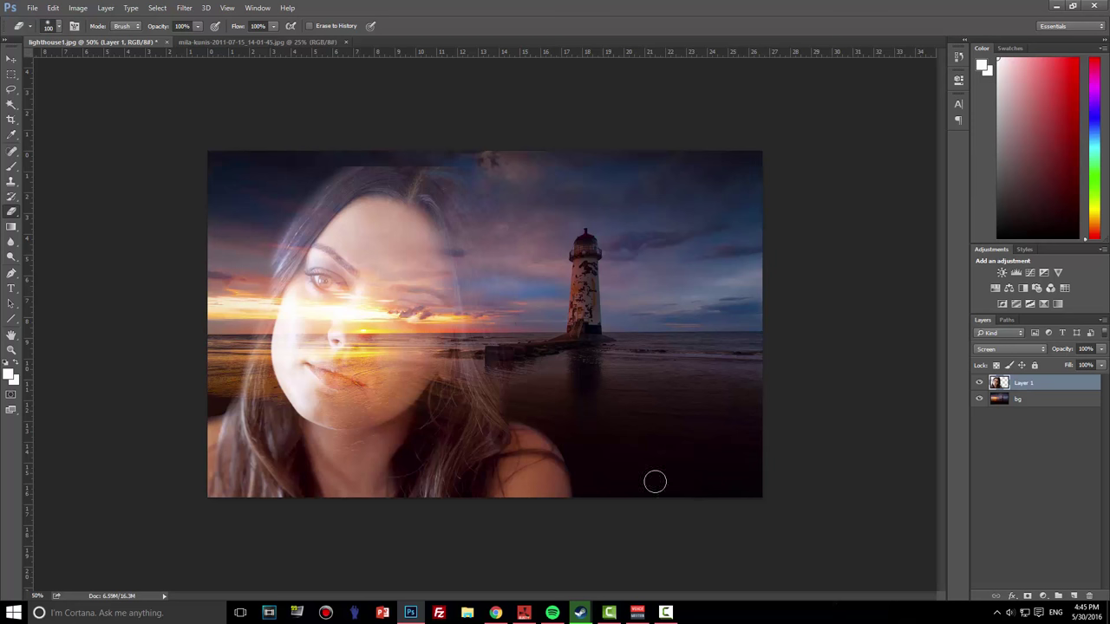
Shift the portrait layer slightly with the Move tool, then return to the Eraser
{"action": "key", "text": "v"}
{"action": "mouse_move", "coordinate": [375, 359]}
{"action": "left_mouse_down"}
{"action": "mouse_move", "coordinate": [386, 369]}
{"action": "mouse_move", "coordinate": [375, 379]}
{"action": "left_mouse_up"}
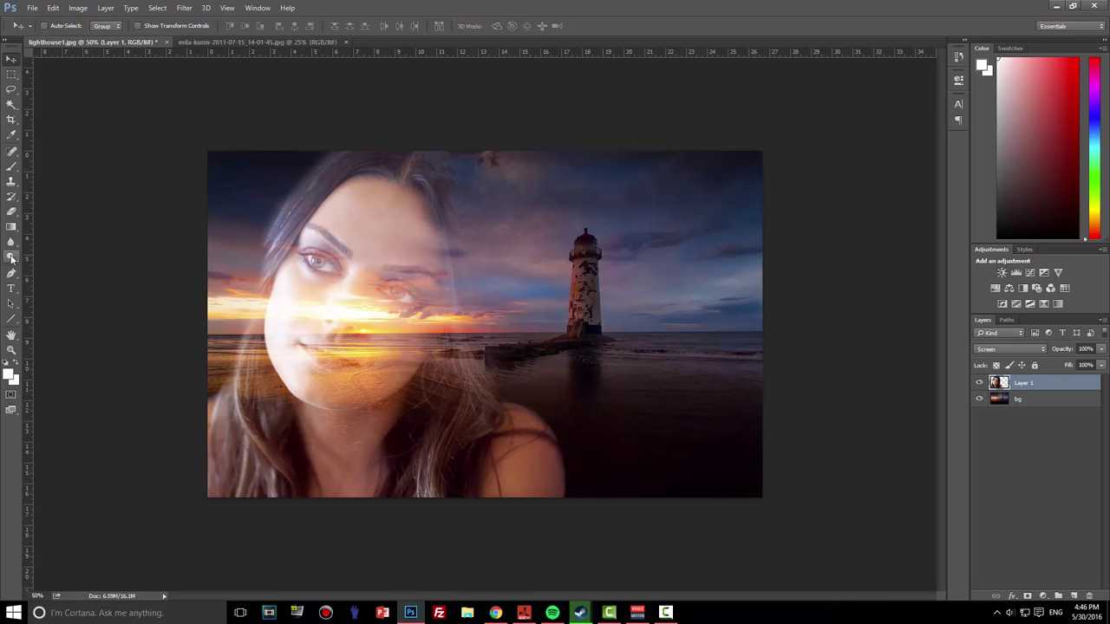
{"action": "key", "text": "e"}
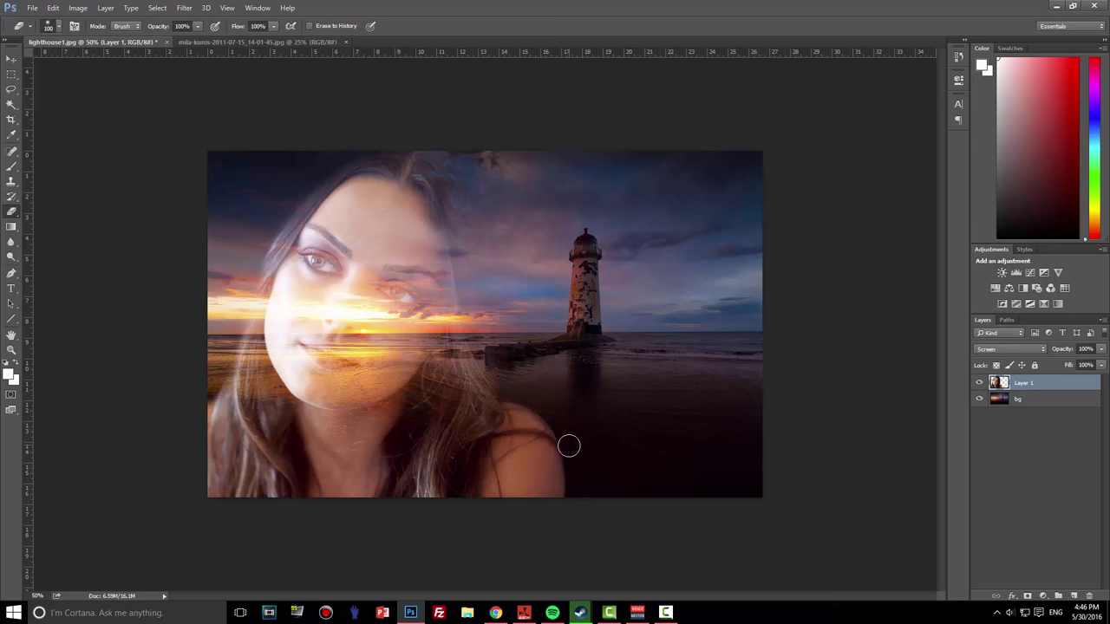
Set Layer 1's opacity to 66% in the Layers panel
{"action": "left_click", "coordinate": [10, 59]}
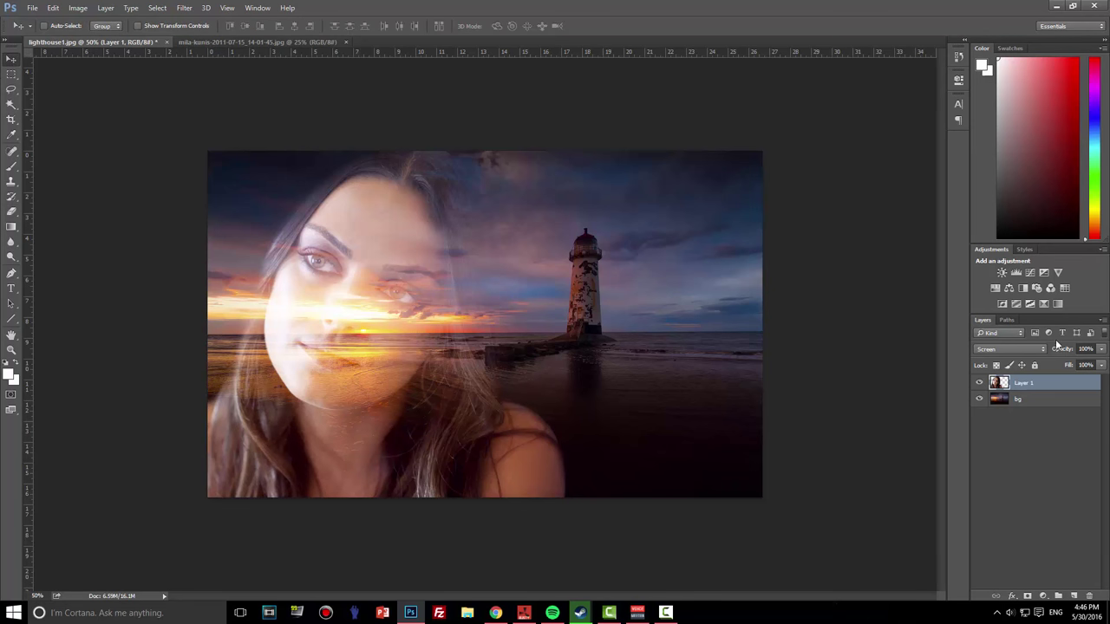
{"action": "left_click", "coordinate": [1100, 350]}
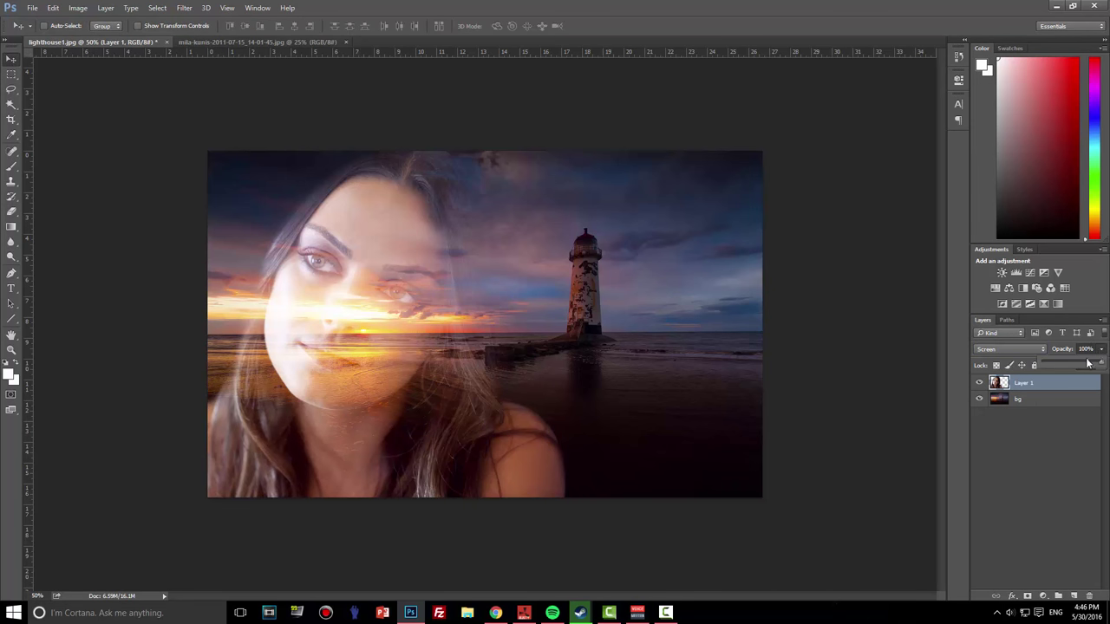
{"action": "mouse_move", "coordinate": [1090, 364]}
{"action": "left_mouse_down"}
{"action": "mouse_move", "coordinate": [1078, 364]}
{"action": "mouse_move", "coordinate": [1102, 365]}
{"action": "mouse_move", "coordinate": [1068, 362]}
{"action": "mouse_move", "coordinate": [1081, 364]}
{"action": "left_mouse_up"}
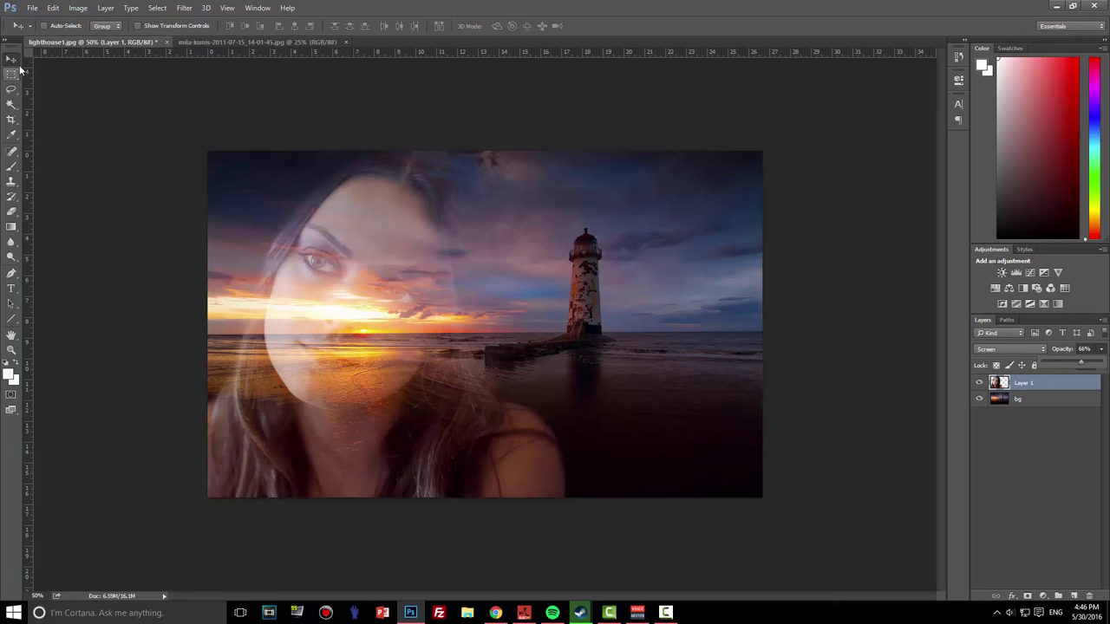
{"action": "left_click", "coordinate": [631, 358]}
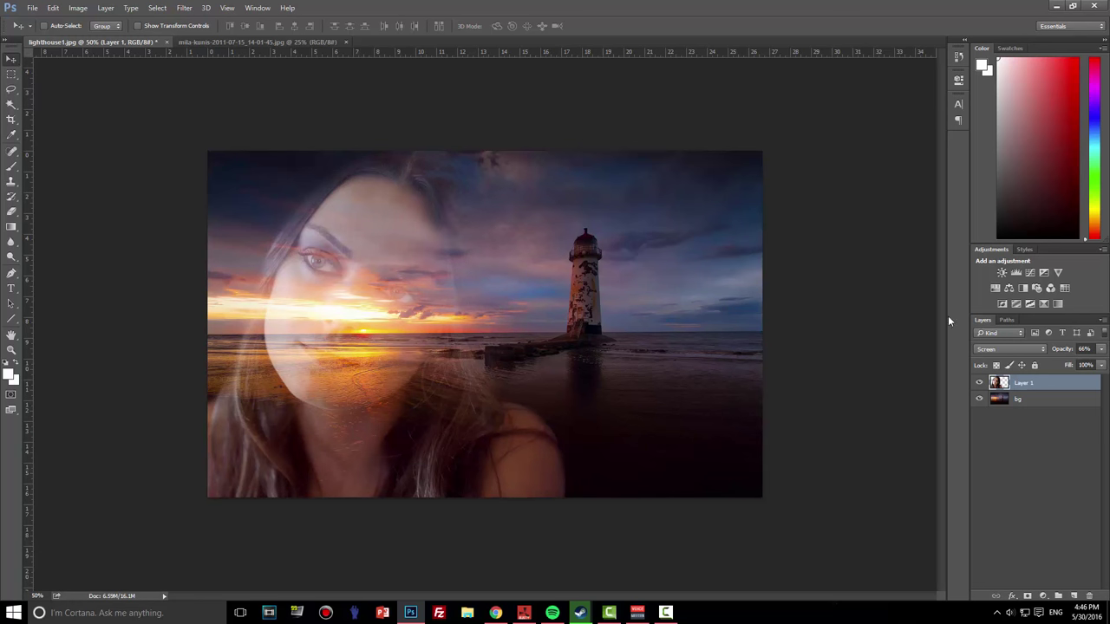
Add a Brightness/Contrast adjustment layer with brightness raised slightly
{"action": "left_click", "coordinate": [1002, 273]}
{"action": "mouse_move", "coordinate": [862, 138]}
{"action": "left_mouse_down"}
{"action": "mouse_move", "coordinate": [887, 134]}
{"action": "mouse_move", "coordinate": [866, 136]}
{"action": "left_mouse_up"}
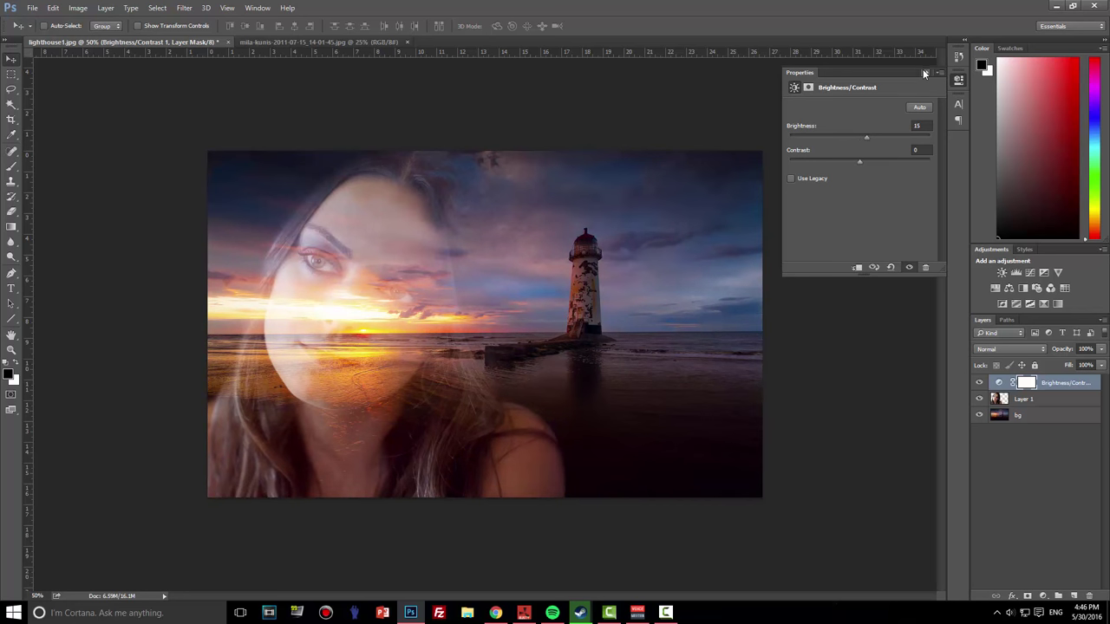
{"action": "left_click", "coordinate": [924, 72]}
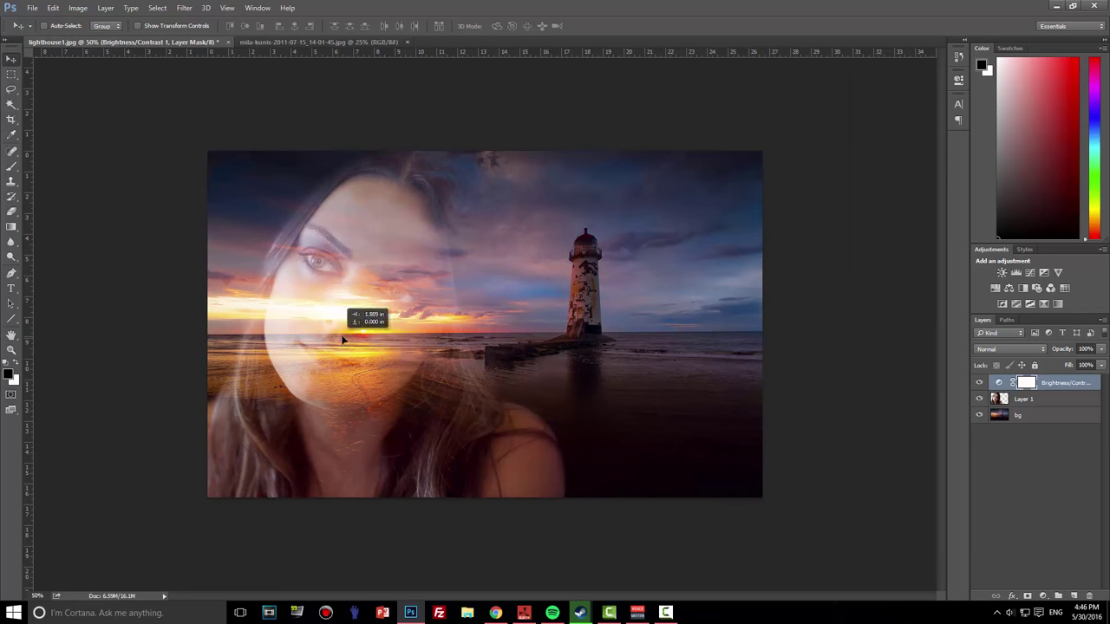
Drag Layer 1 to the right, then undo that move
{"action": "left_click", "coordinate": [1004, 405]}
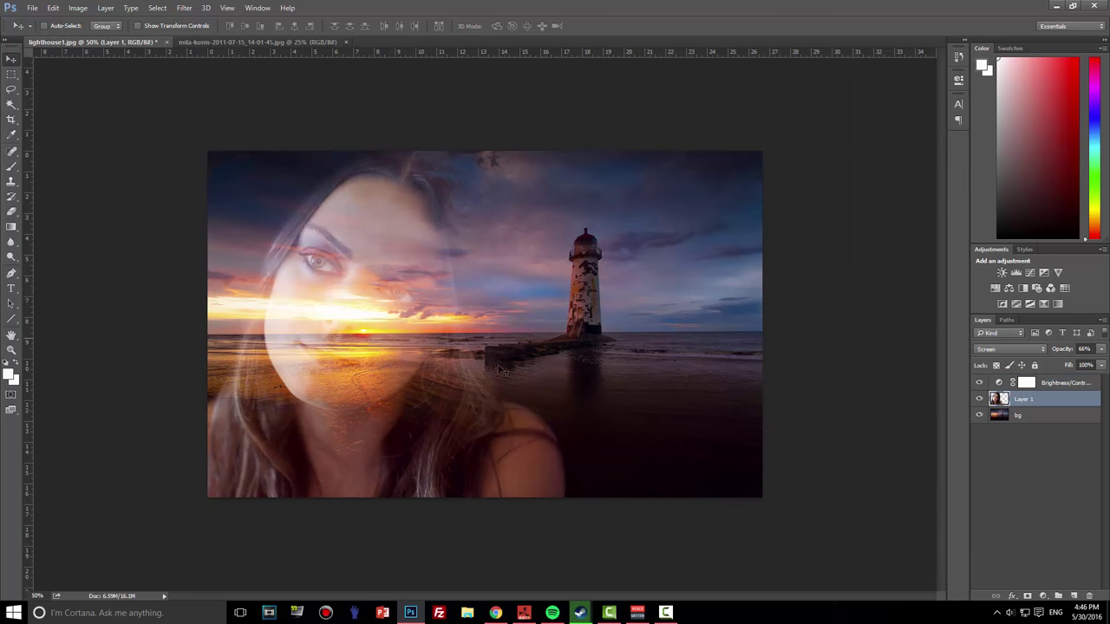
{"action": "left_click_drag", "start_coordinate": [358, 328], "coordinate": [483, 319]}
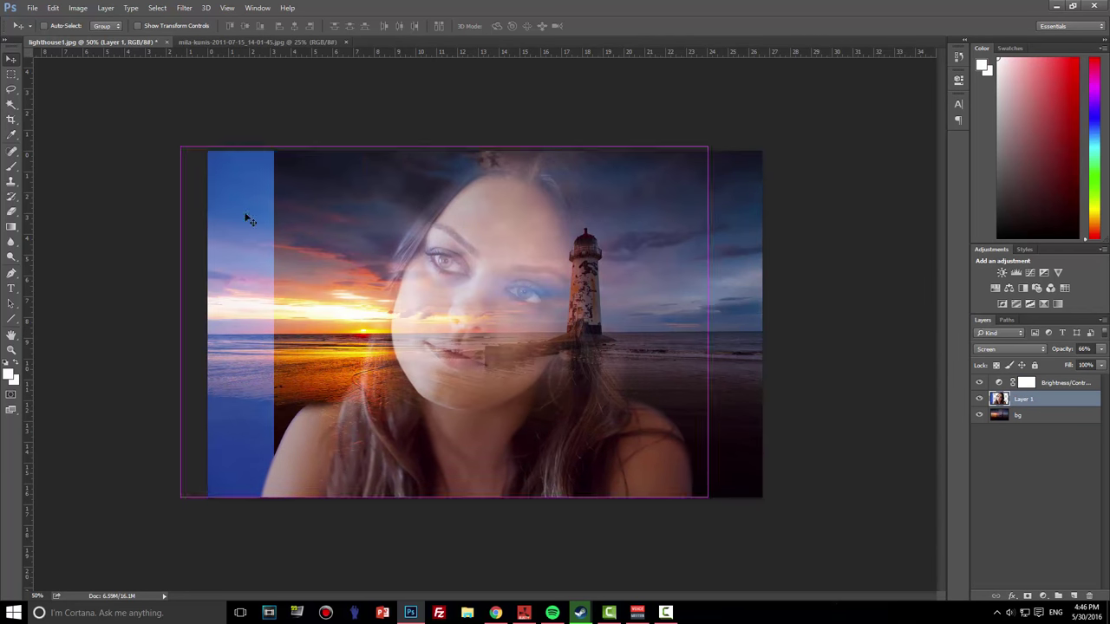
{"action": "key", "text": "ctrl+z"}
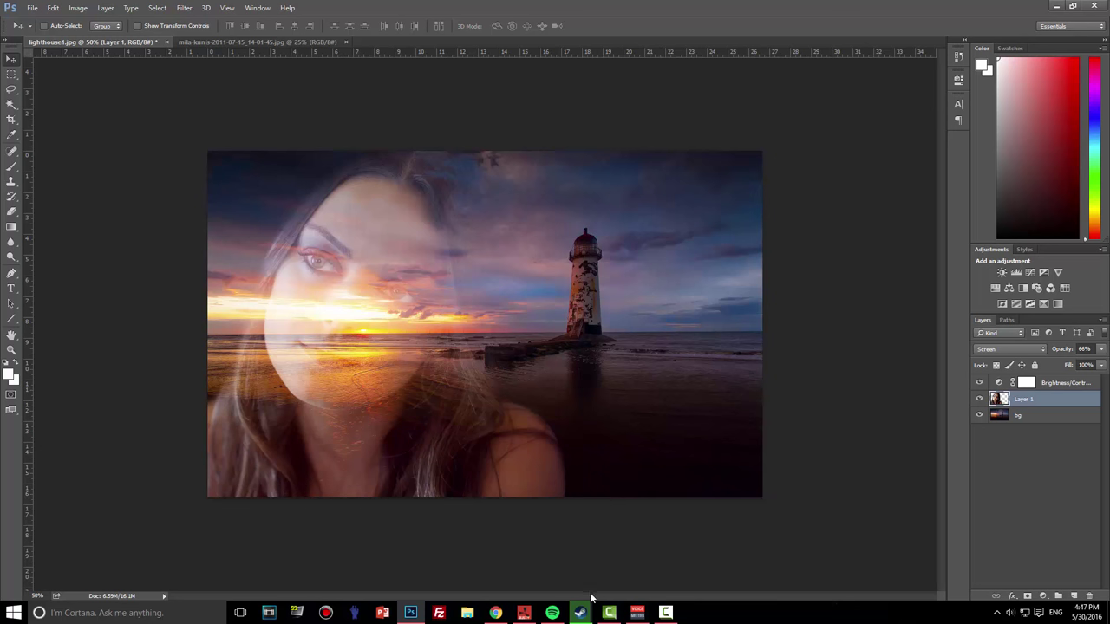
Click near the bottom of the Photoshop window, leaving the finished composite unchanged
{"action": "left_click", "coordinate": [651, 612]}
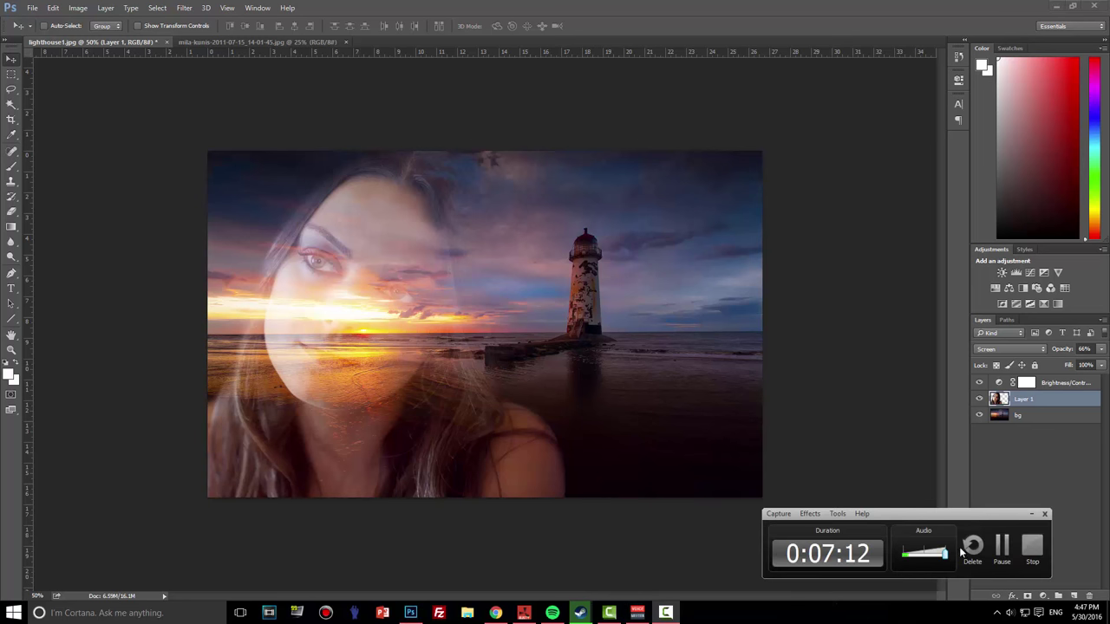